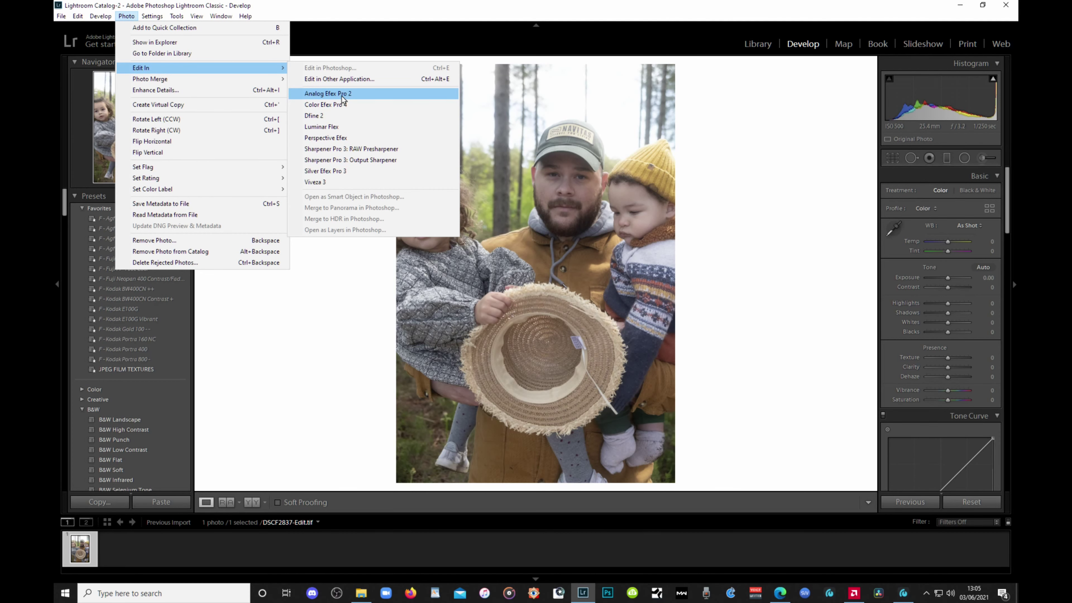
Step: Open the family photo in Analog Efex Pro 2 and maximize the plug-in window
{"action": "left_click", "coordinate": [342, 95]}
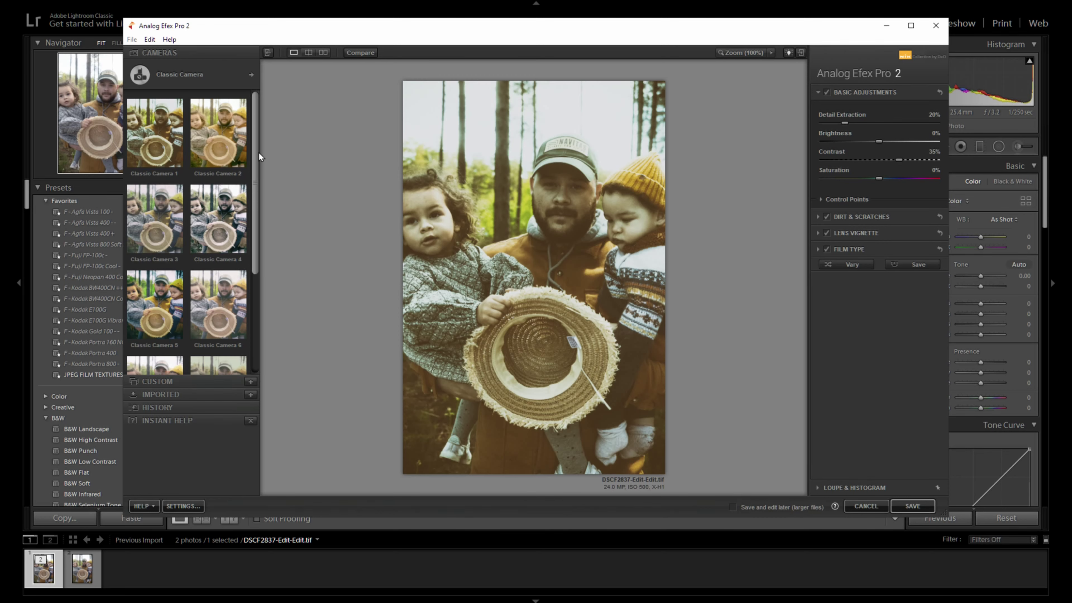
{"action": "mouse_move", "coordinate": [256, 133]}
{"action": "left_mouse_down"}
{"action": "mouse_move", "coordinate": [271, 242]}
{"action": "mouse_move", "coordinate": [259, 121]}
{"action": "left_mouse_up"}
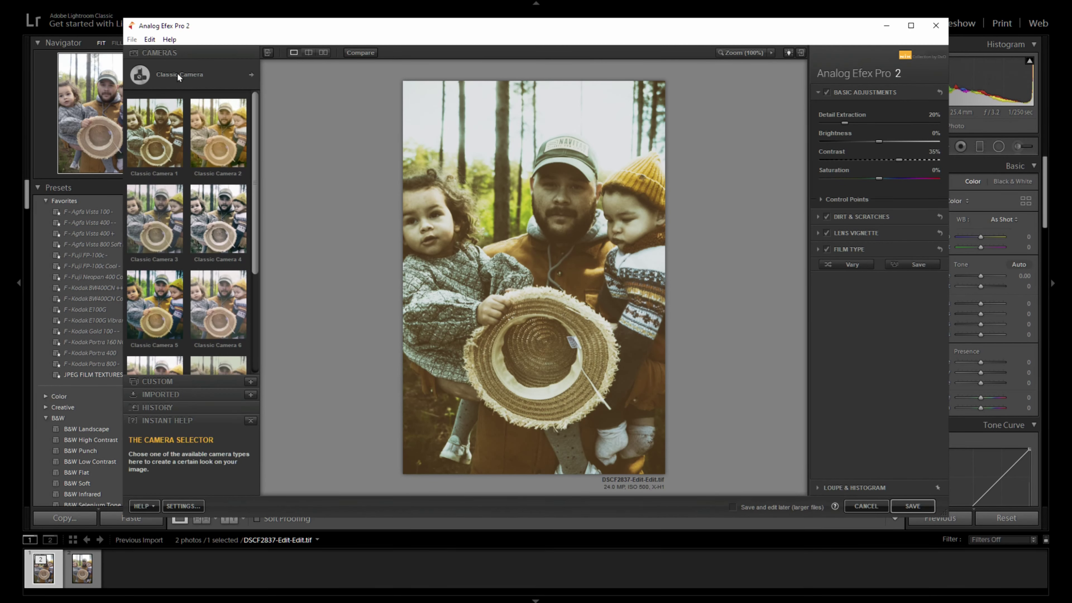
{"action": "left_click", "coordinate": [910, 25]}
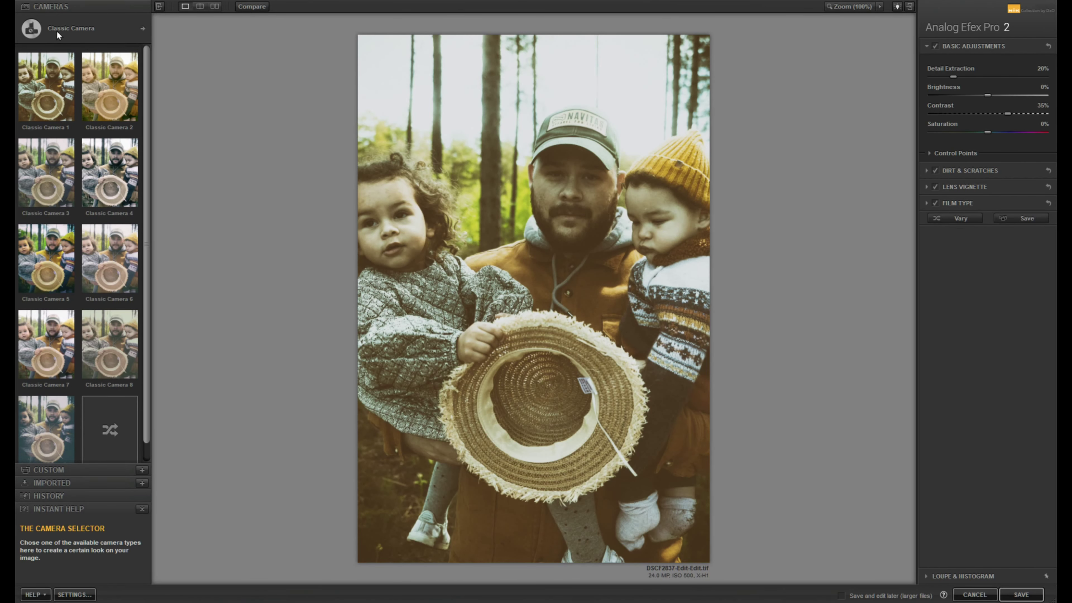
Step: Choose the Wet Plate tool combination and apply the Wet Plate 4 preset to the photo
{"action": "left_click", "coordinate": [139, 28]}
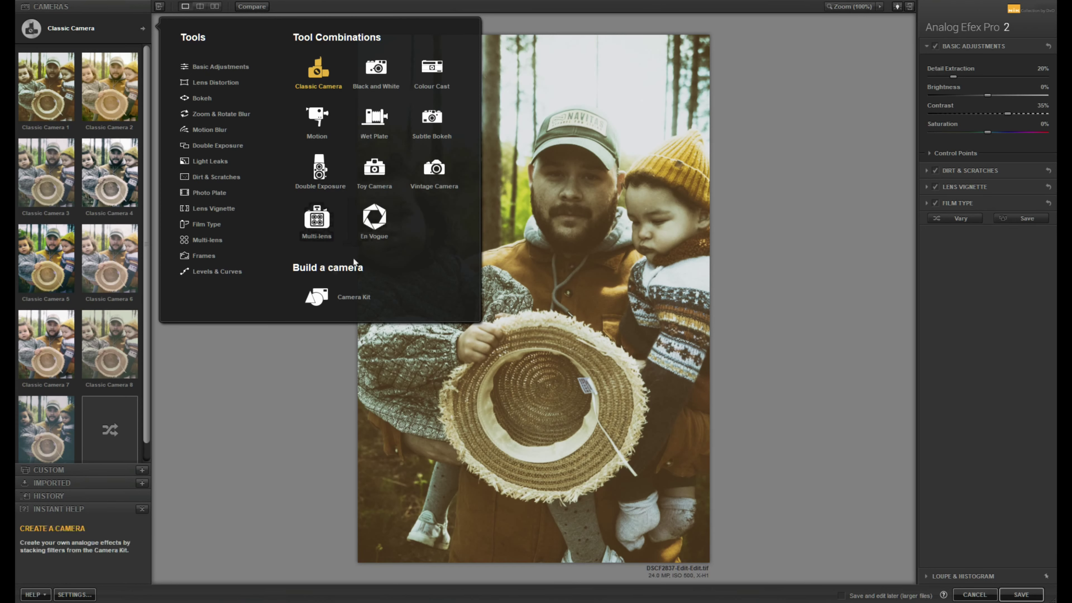
{"action": "left_click", "coordinate": [376, 120]}
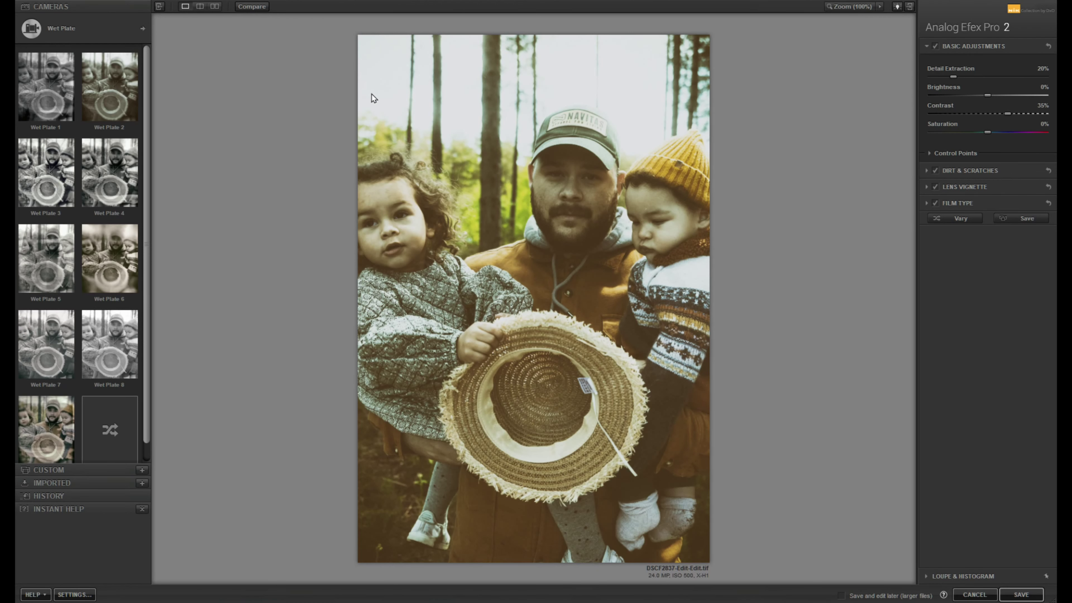
{"action": "left_click", "coordinate": [102, 168]}
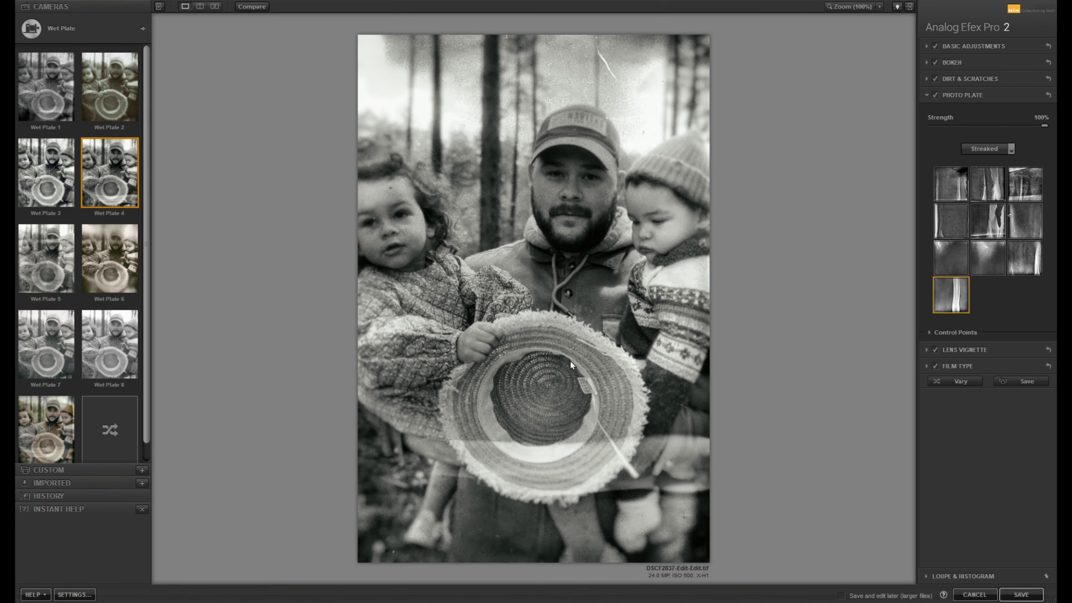
Step: Adjust the detail extraction and brightness of the wet plate look in Basic Adjustments
{"action": "left_click", "coordinate": [927, 79]}
{"action": "left_click", "coordinate": [924, 67]}
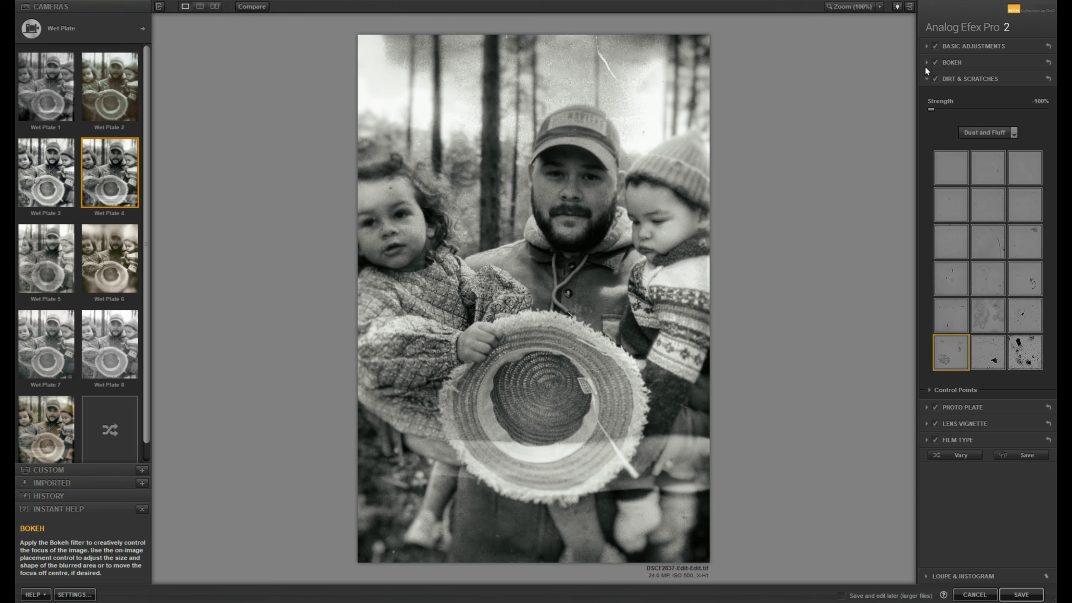
{"action": "left_click", "coordinate": [927, 46]}
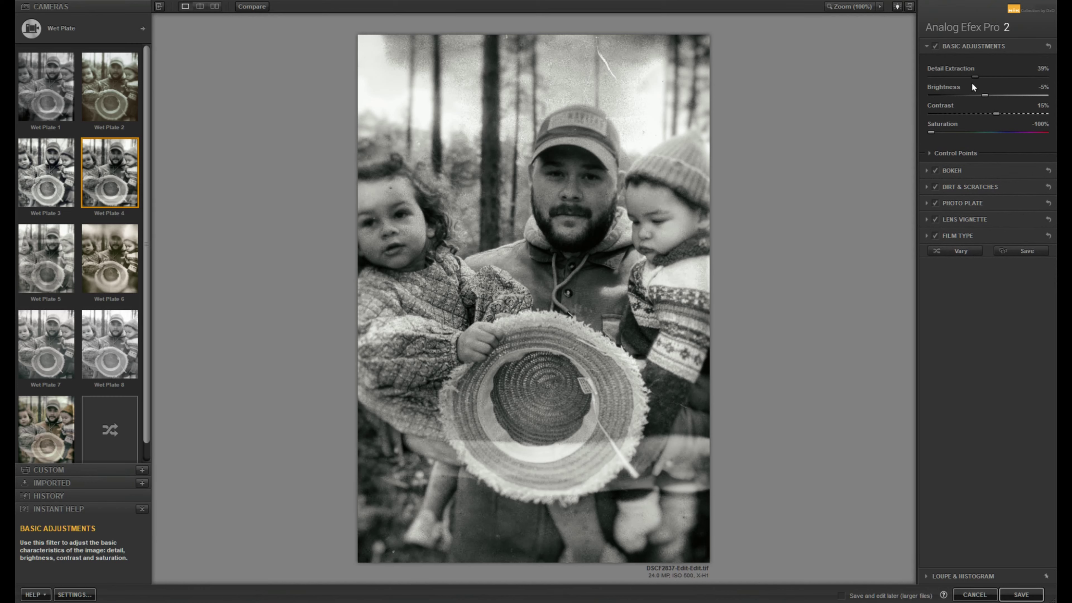
{"action": "left_click_drag", "start_coordinate": [972, 87], "coordinate": [958, 87]}
{"action": "left_click_drag", "start_coordinate": [1039, 88], "coordinate": [1004, 96]}
Step: Compare the photo with and without Bokeh, and set its blur strength to 35% and boost highlights to 100%
{"action": "left_click", "coordinate": [927, 172]}
{"action": "left_click", "coordinate": [935, 62]}
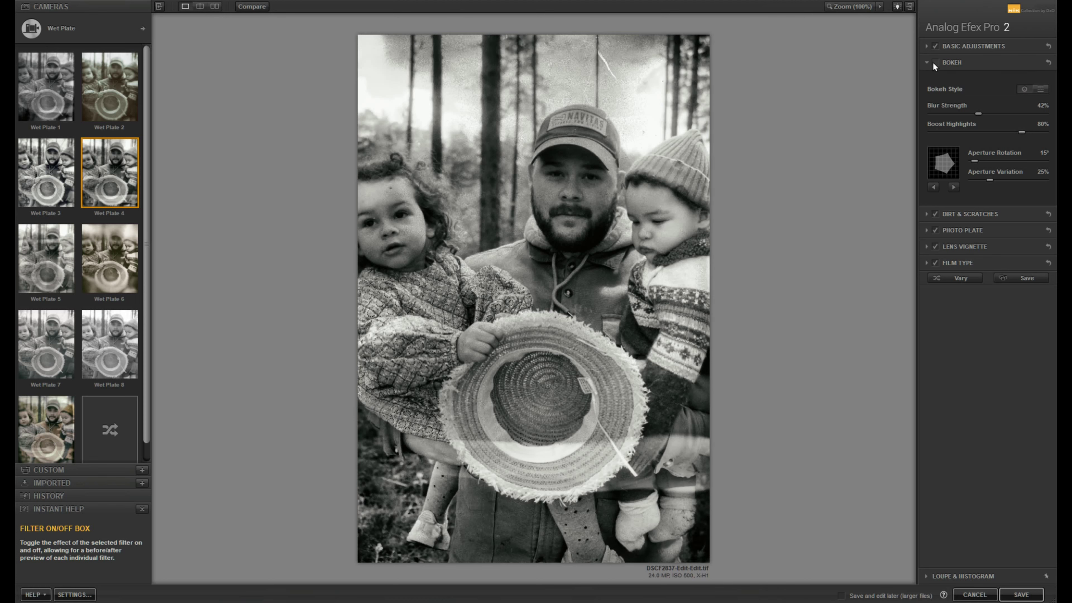
{"action": "left_click", "coordinate": [934, 62]}
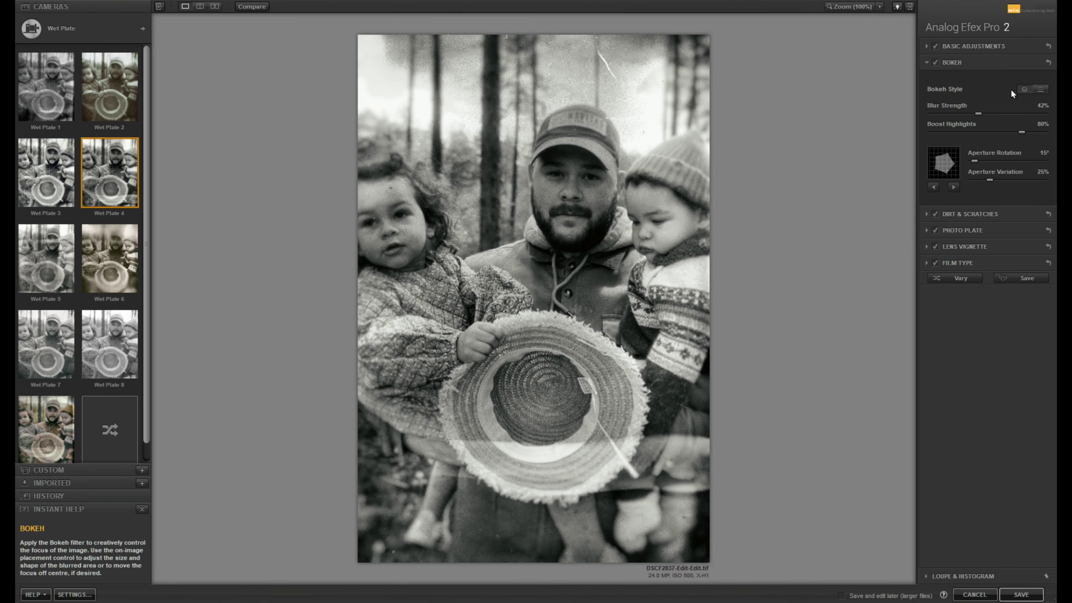
{"action": "mouse_move", "coordinate": [979, 113]}
{"action": "left_mouse_down"}
{"action": "mouse_move", "coordinate": [1021, 118]}
{"action": "mouse_move", "coordinate": [974, 115]}
{"action": "left_mouse_up"}
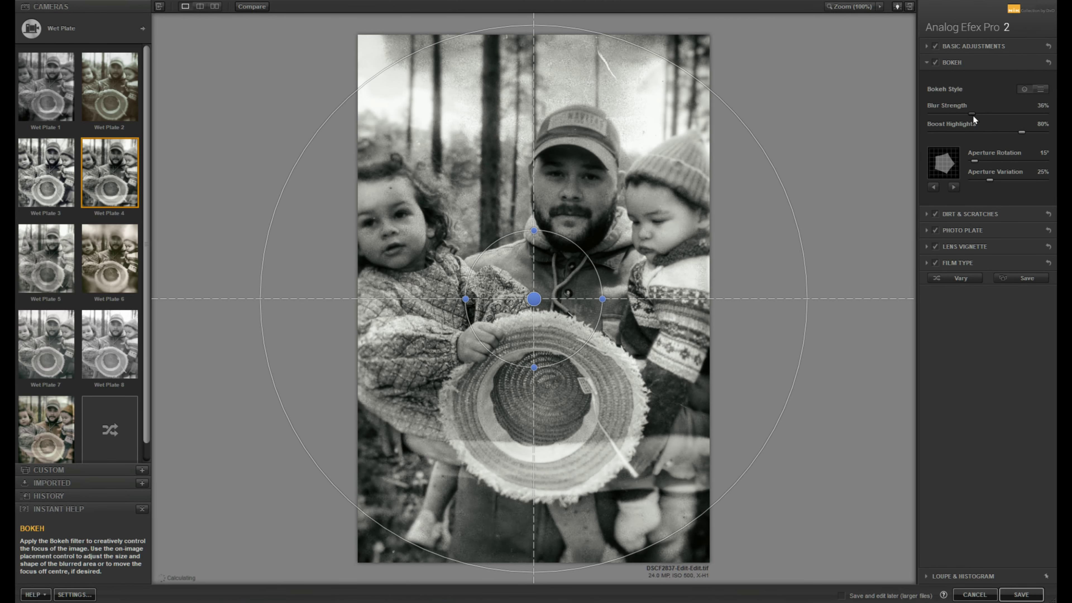
{"action": "left_click", "coordinate": [1021, 135]}
{"action": "left_click_drag", "start_coordinate": [956, 134], "coordinate": [1058, 143]}
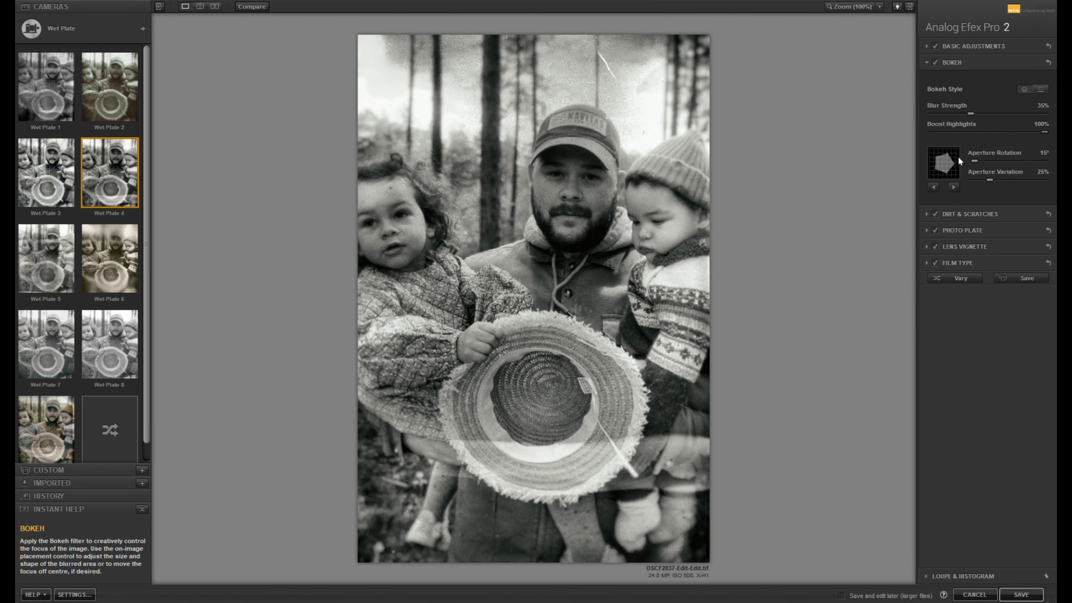
Step: Try two Organic textures in the Dirt & Scratches filter and switch the filter off
{"action": "left_click", "coordinate": [927, 214]}
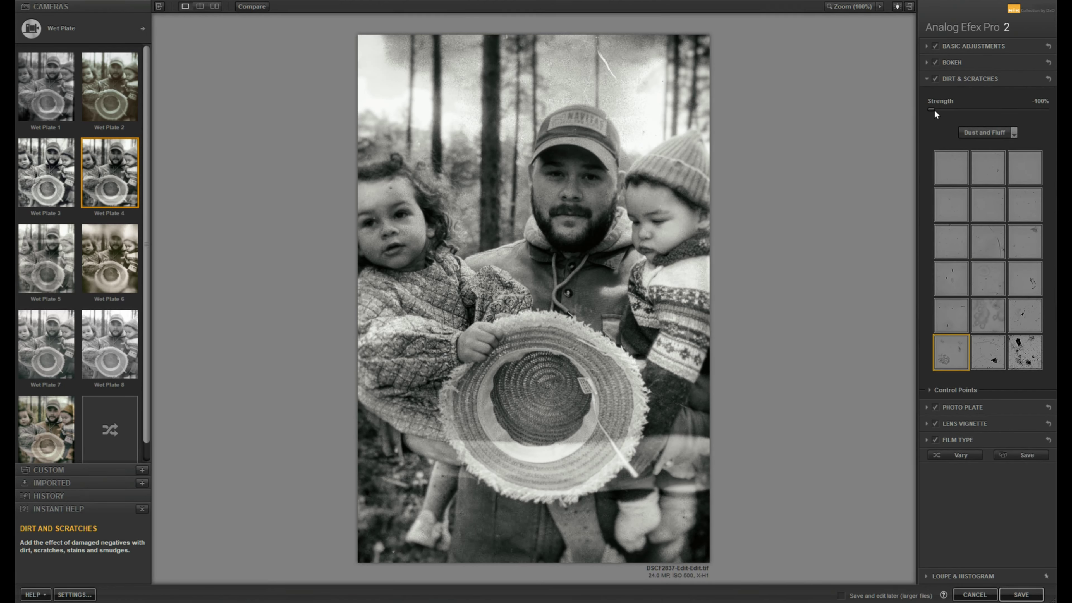
{"action": "mouse_move", "coordinate": [932, 110]}
{"action": "left_mouse_down"}
{"action": "mouse_move", "coordinate": [1042, 111]}
{"action": "mouse_move", "coordinate": [930, 110]}
{"action": "left_mouse_up"}
{"action": "left_click", "coordinate": [992, 134]}
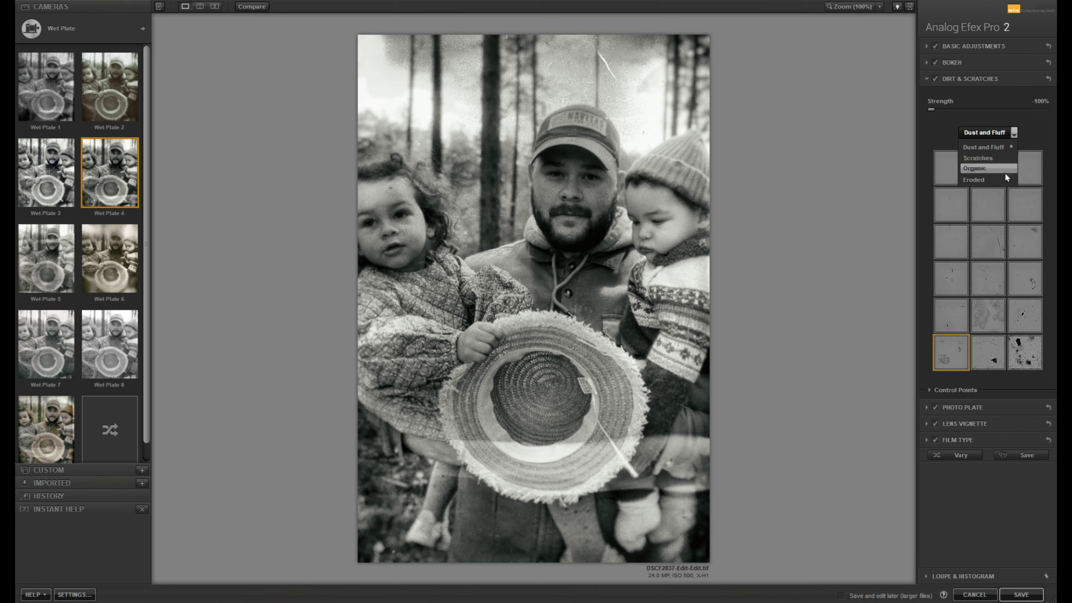
{"action": "left_click", "coordinate": [979, 168]}
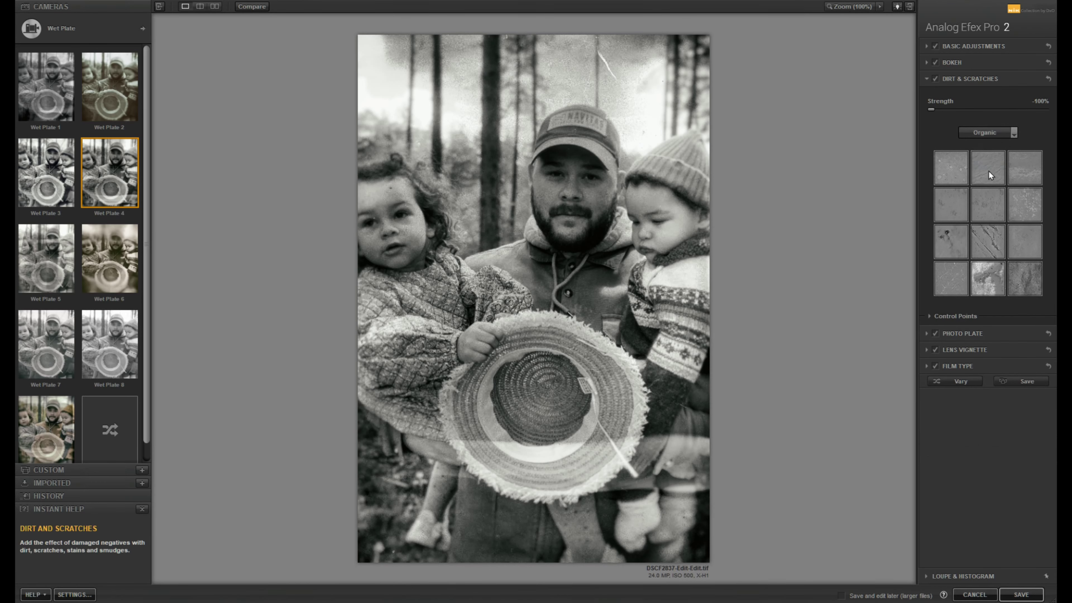
{"action": "left_click", "coordinate": [1002, 240]}
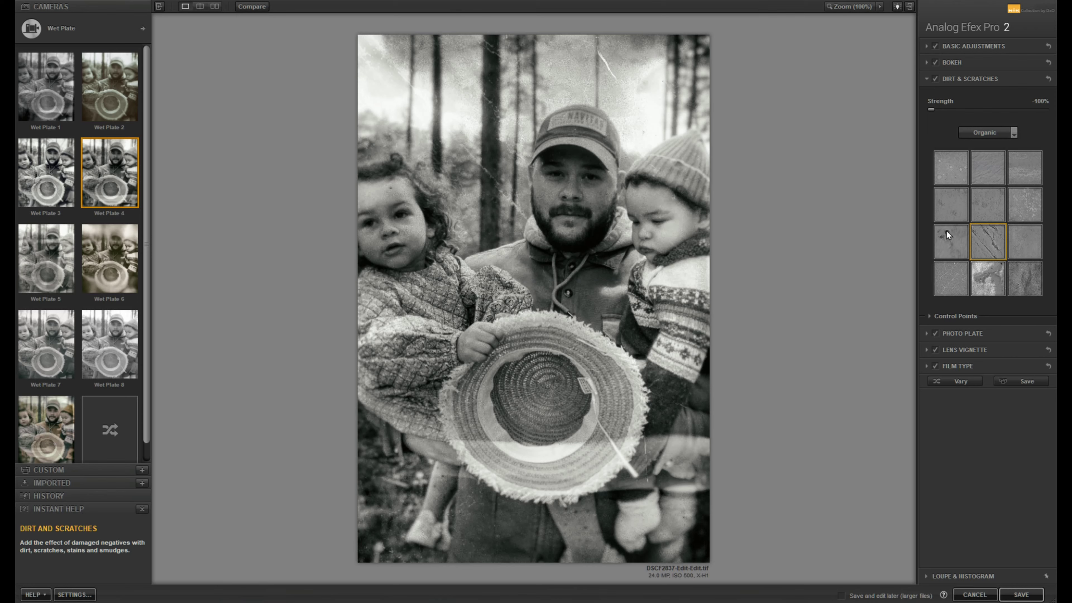
{"action": "left_click", "coordinate": [974, 287]}
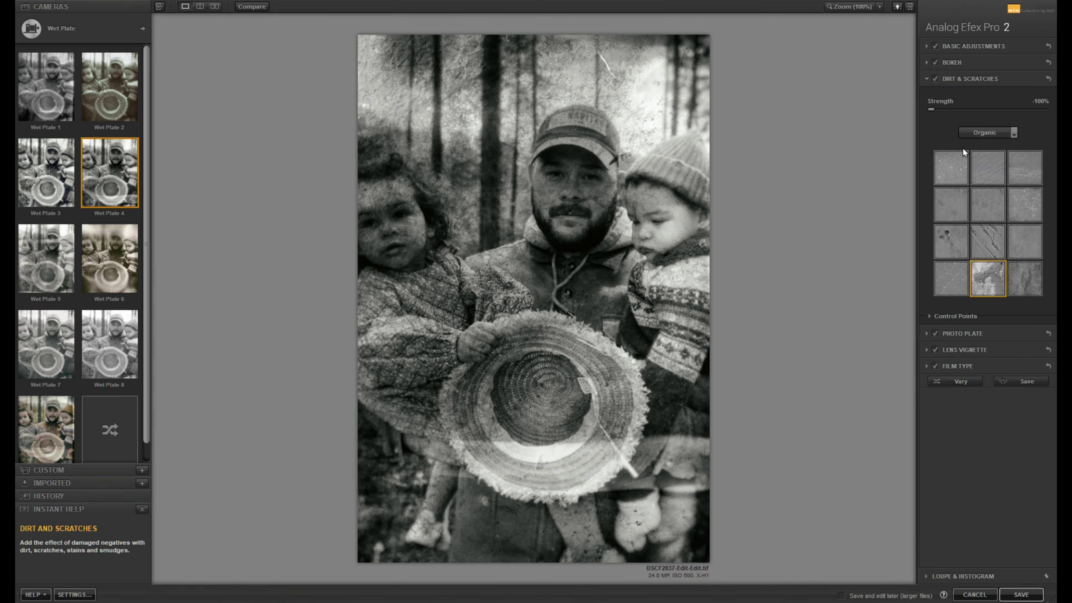
{"action": "left_click", "coordinate": [935, 80]}
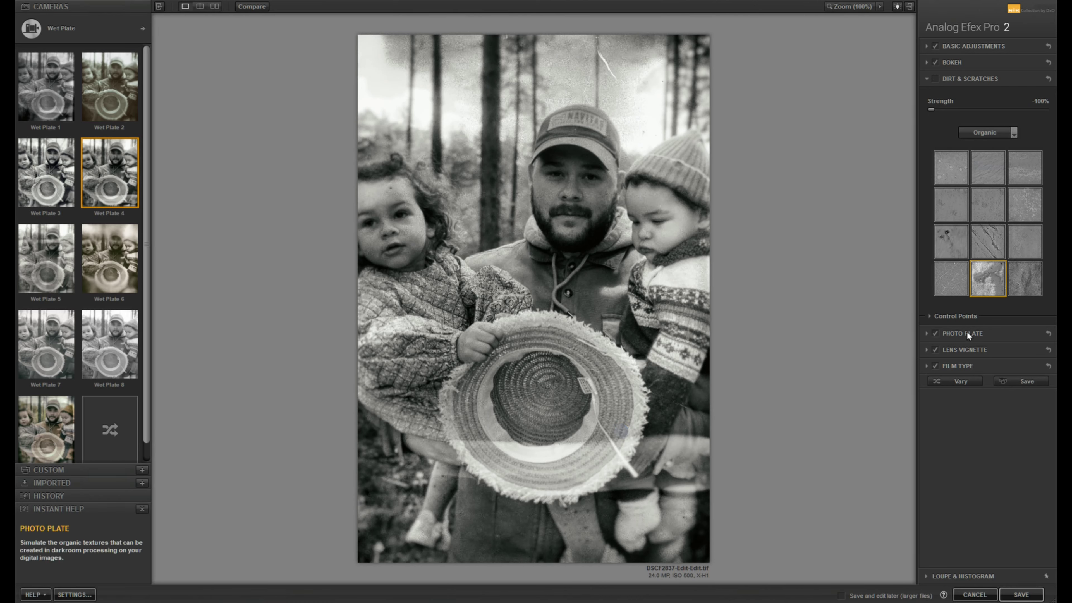
Step: Compare the photo with and without Photo Plate, and apply the first Streaked texture
{"action": "left_click", "coordinate": [925, 333]}
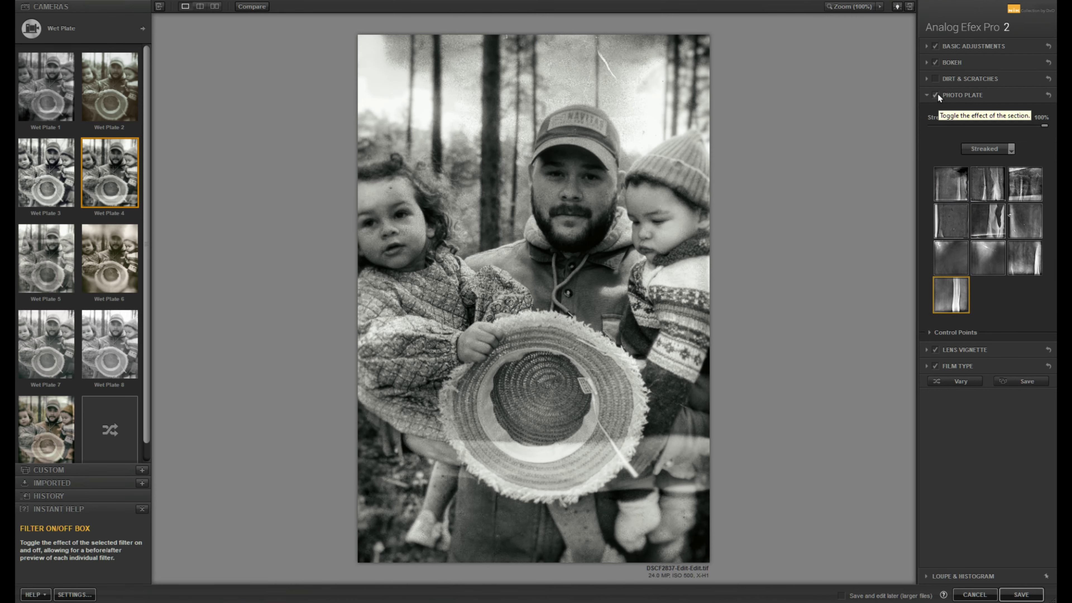
{"action": "left_click", "coordinate": [938, 94]}
{"action": "left_click", "coordinate": [937, 94]}
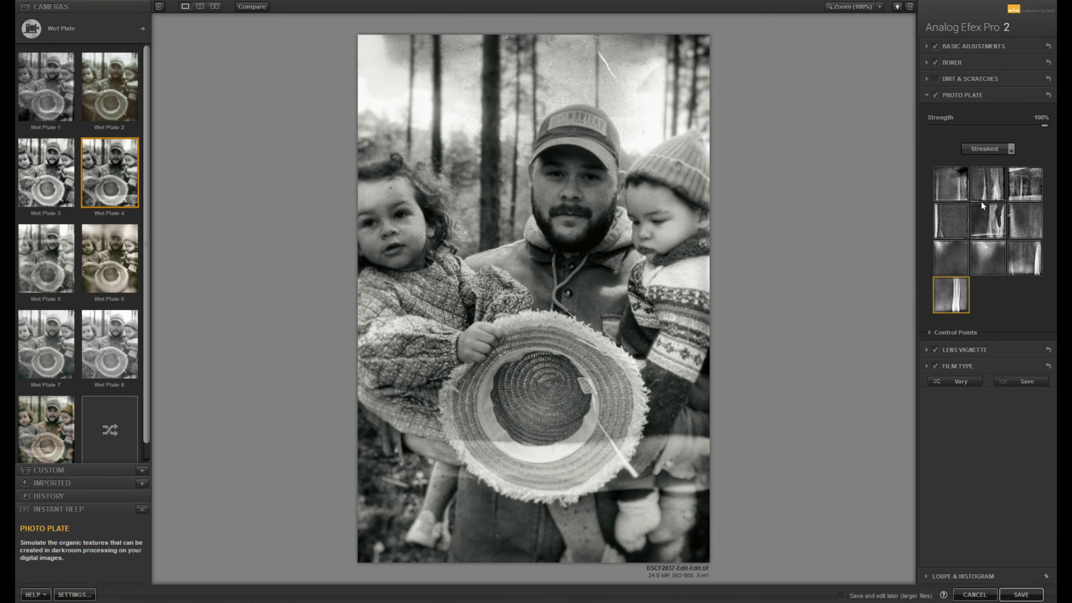
{"action": "left_click", "coordinate": [956, 183]}
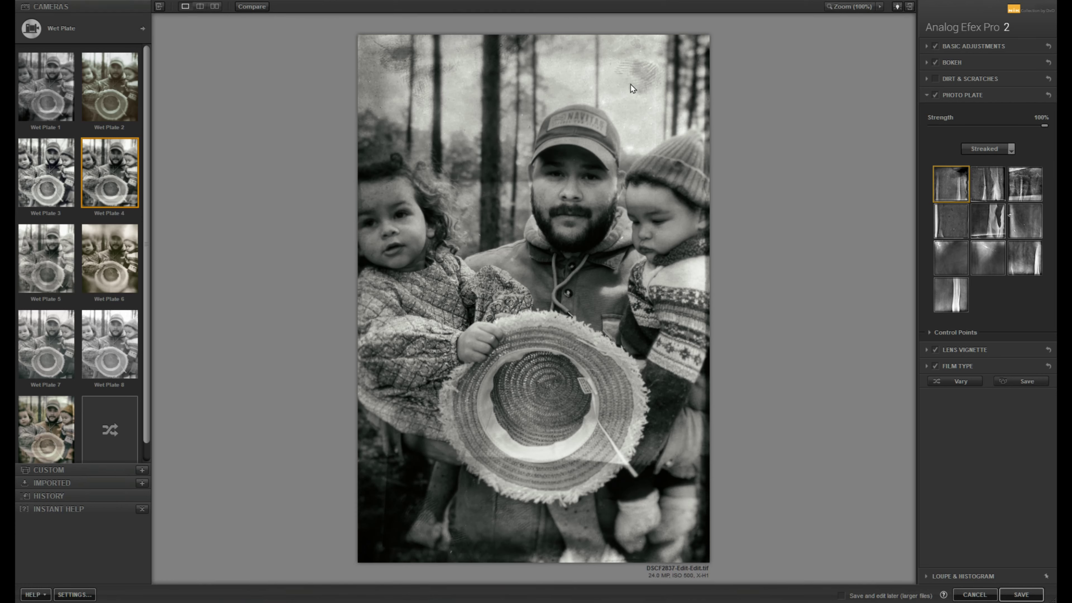
Step: Set the Lens Vignette amount to -39%
{"action": "left_click", "coordinate": [928, 350]}
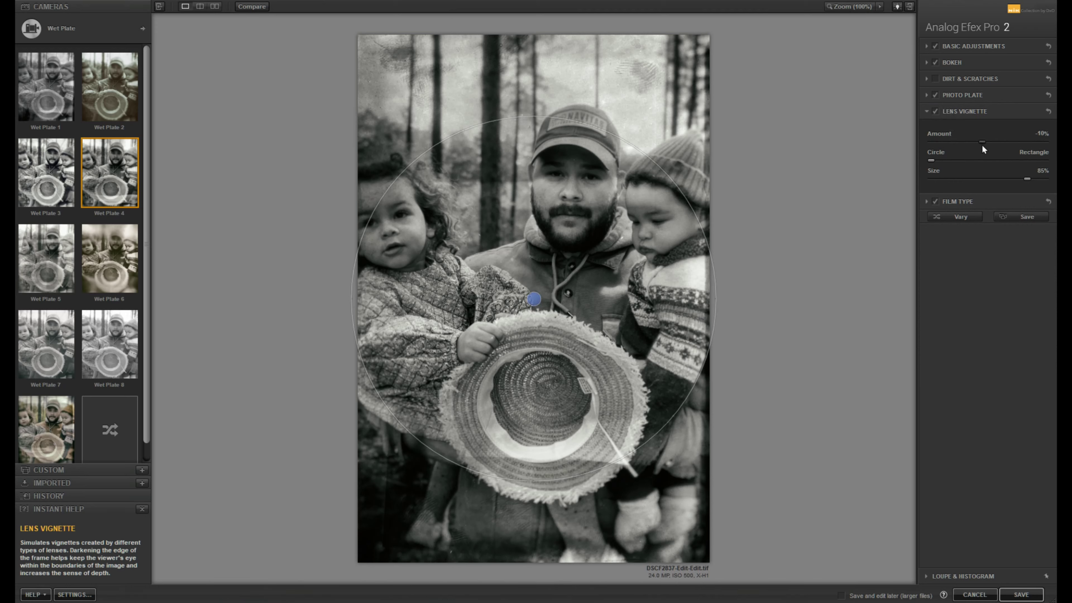
{"action": "mouse_move", "coordinate": [981, 145]}
{"action": "mouse_move", "coordinate": [980, 145]}
{"action": "left_mouse_down"}
{"action": "mouse_move", "coordinate": [1029, 133]}
{"action": "mouse_move", "coordinate": [964, 142]}
{"action": "left_mouse_up"}
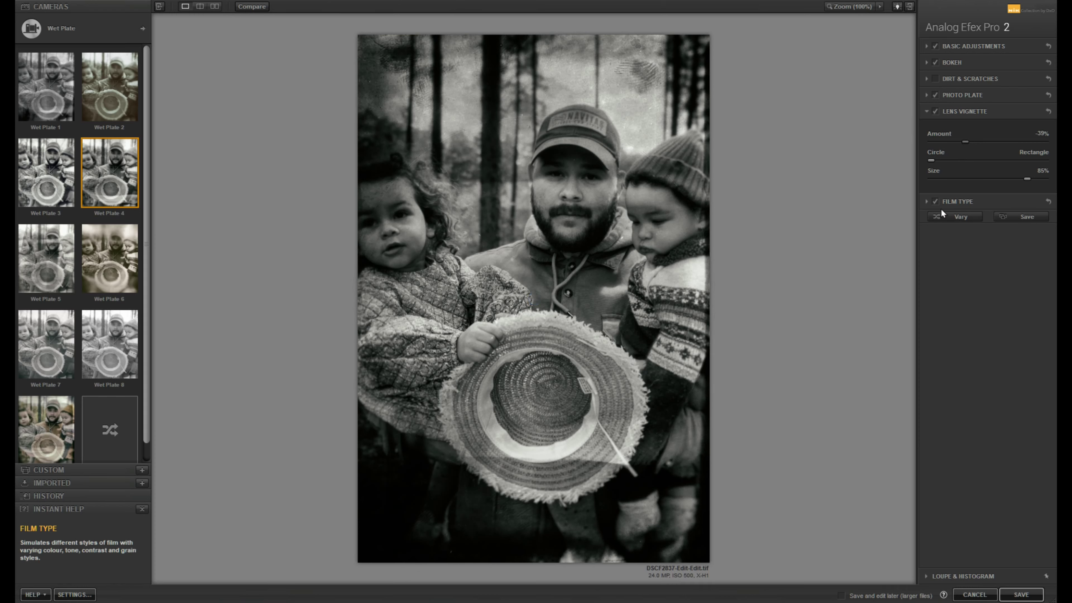
Step: Switch the Film Type category to B&W neutral
{"action": "left_click", "coordinate": [928, 204]}
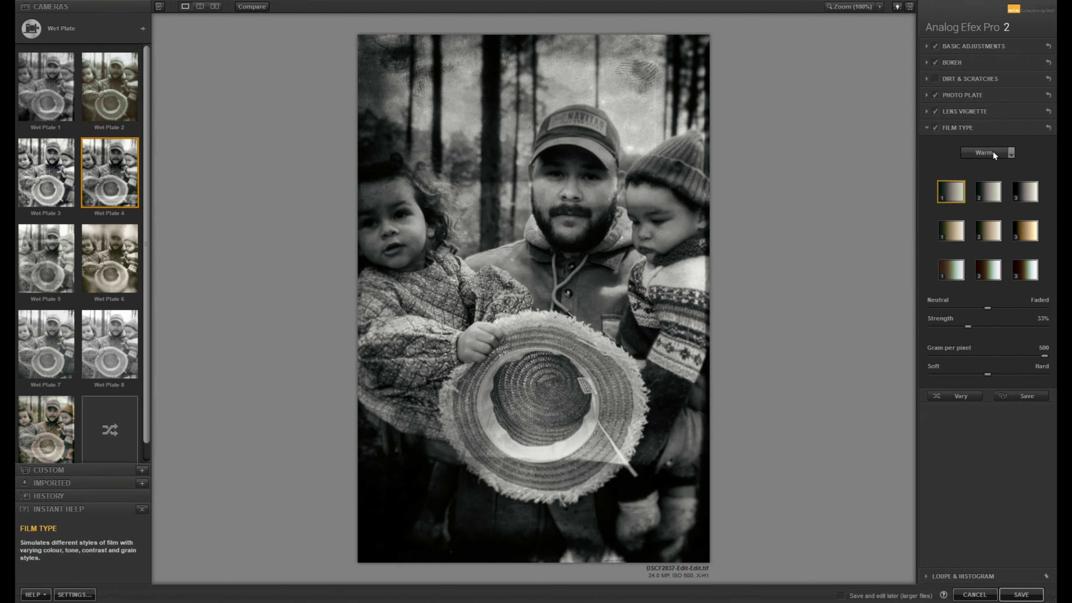
{"action": "left_click", "coordinate": [994, 154]}
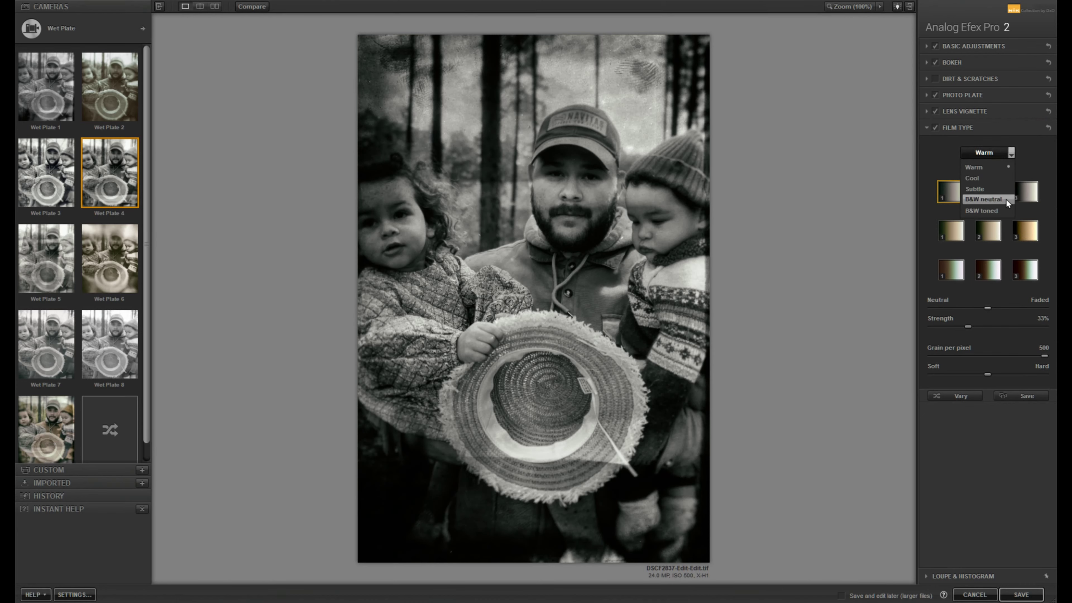
{"action": "left_click", "coordinate": [988, 199]}
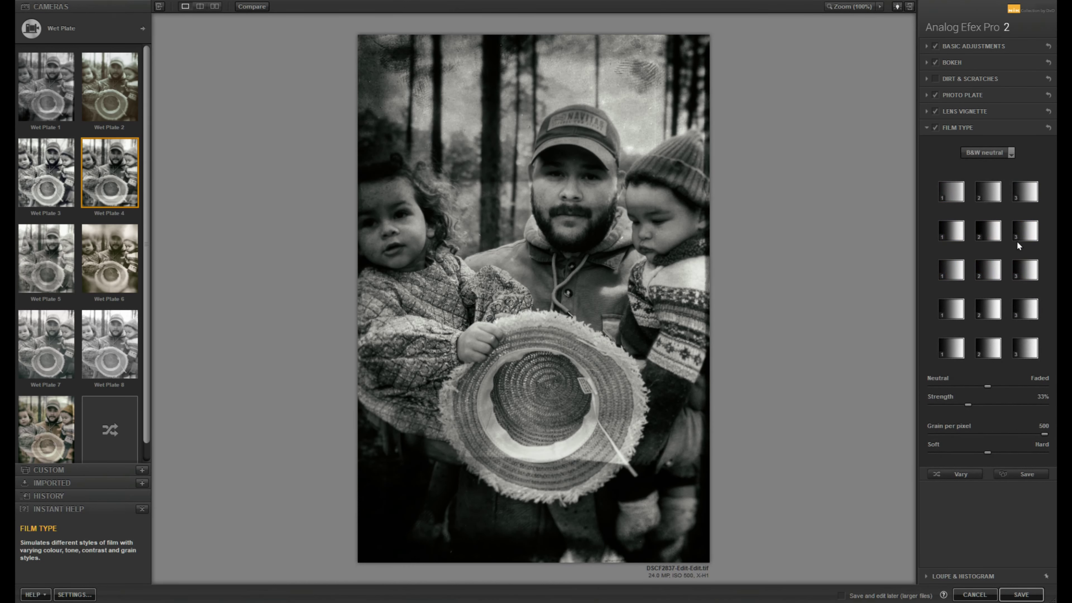
Step: Try out different B&W neutral films from all three columns on the photo
{"action": "left_click", "coordinate": [956, 314]}
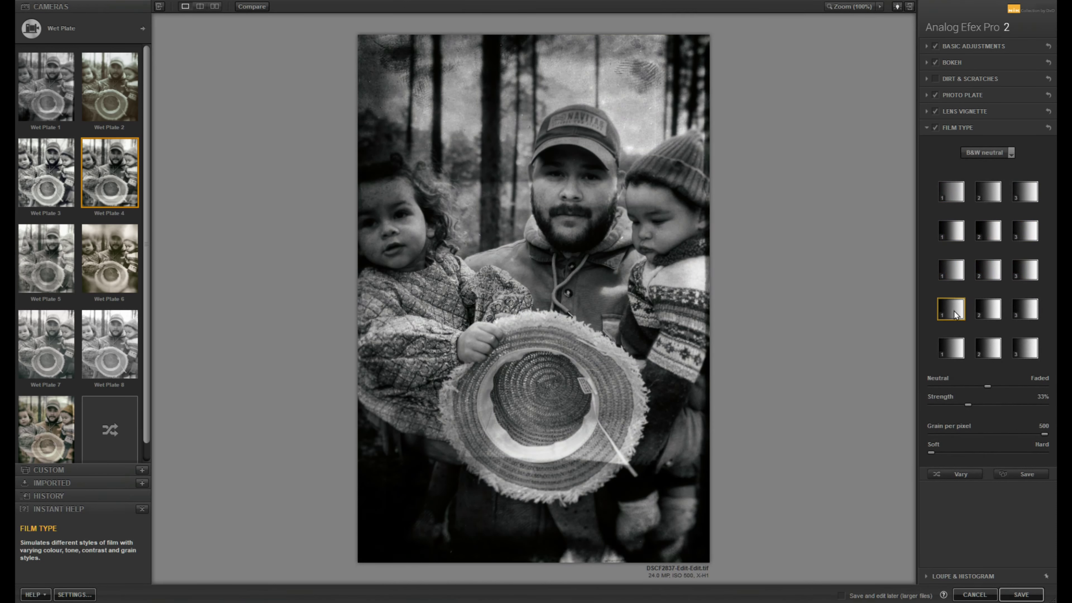
{"action": "left_click", "coordinate": [956, 275]}
{"action": "left_click", "coordinate": [958, 230]}
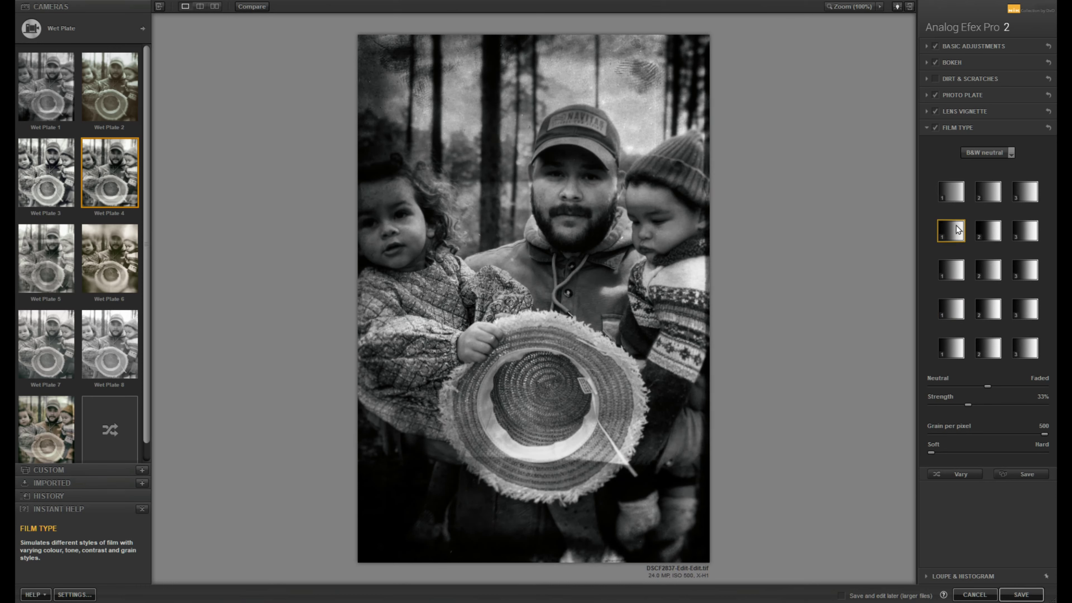
{"action": "left_click", "coordinate": [955, 194]}
{"action": "left_click", "coordinate": [956, 355]}
{"action": "left_click", "coordinate": [982, 346]}
{"action": "left_click", "coordinate": [981, 313]}
{"action": "left_click", "coordinate": [981, 272]}
{"action": "left_click", "coordinate": [988, 192]}
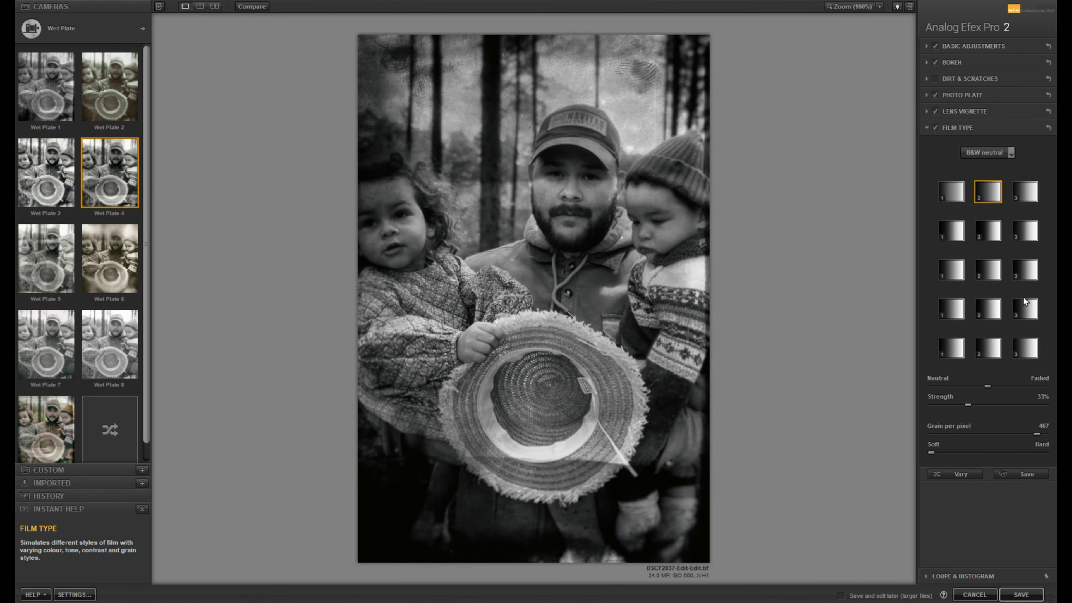
{"action": "left_click", "coordinate": [1028, 352]}
{"action": "left_click", "coordinate": [1026, 311]}
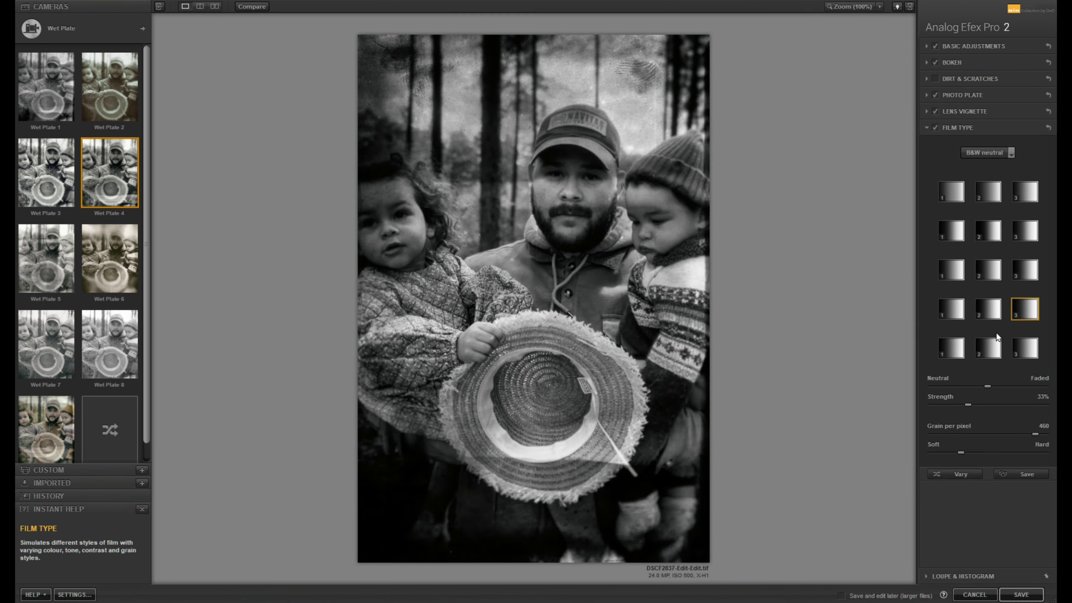
{"action": "left_click", "coordinate": [986, 352]}
{"action": "left_click", "coordinate": [950, 349]}
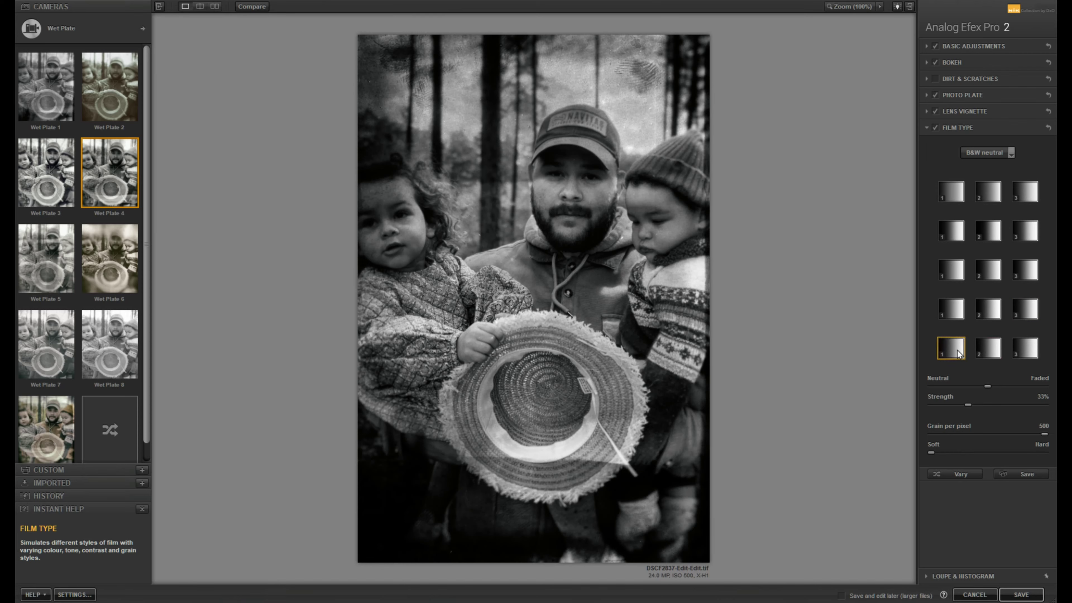
Step: Apply B&W neutral film 2 from the fourth row with strength 77% and 54 grains per pixel
{"action": "left_click", "coordinate": [978, 311]}
{"action": "left_click_drag", "start_coordinate": [1023, 407], "coordinate": [967, 404]}
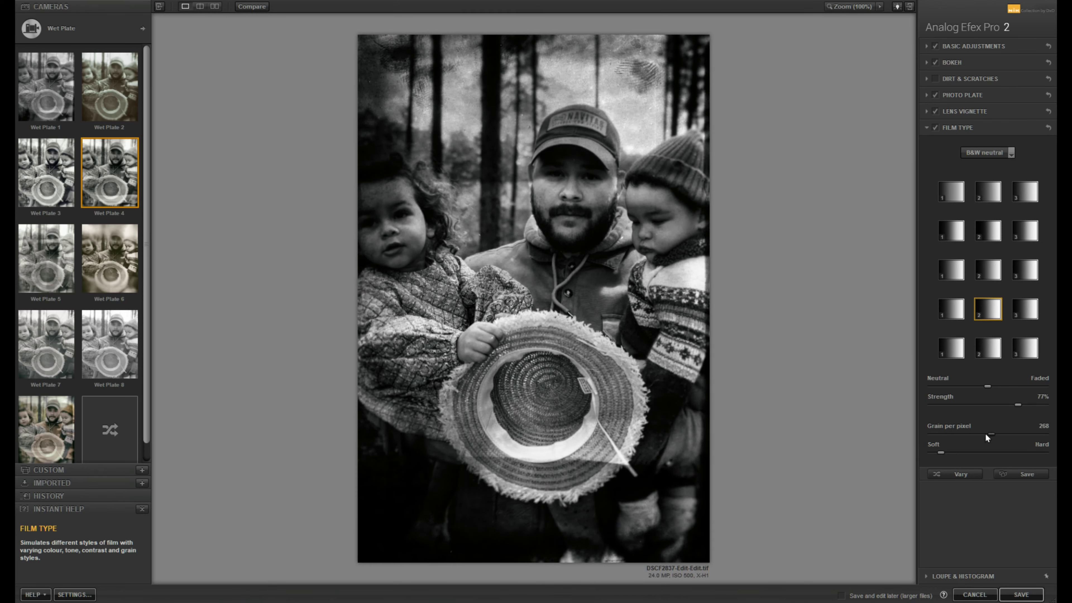
{"action": "left_click_drag", "start_coordinate": [985, 434], "coordinate": [942, 429]}
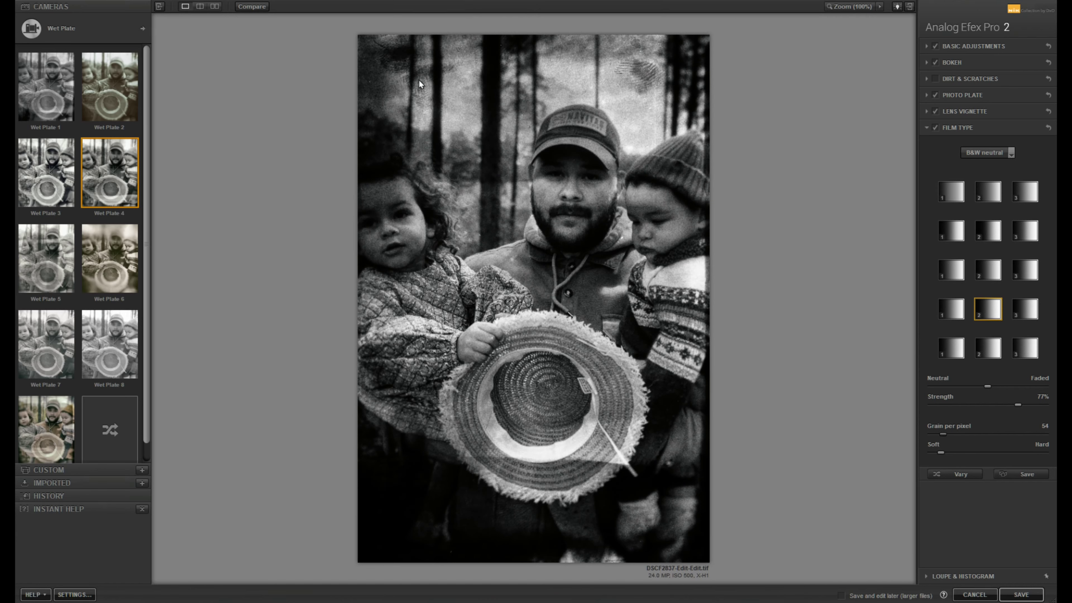
Step: Switch to the Vintage Camera tool combination and apply the Vintage Camera 7 preset
{"action": "left_click", "coordinate": [35, 31]}
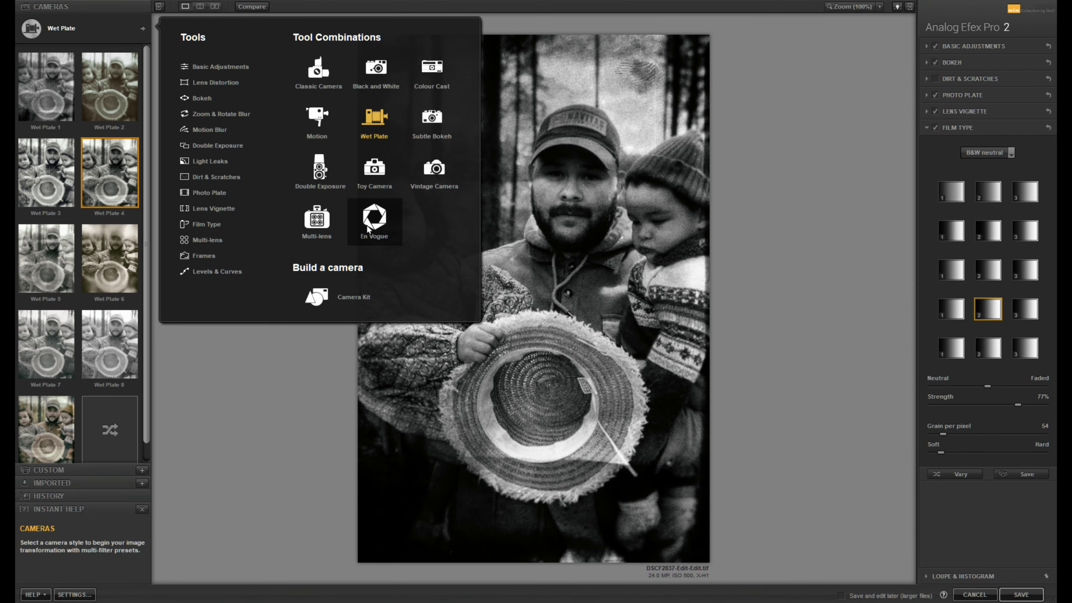
{"action": "left_click", "coordinate": [438, 181]}
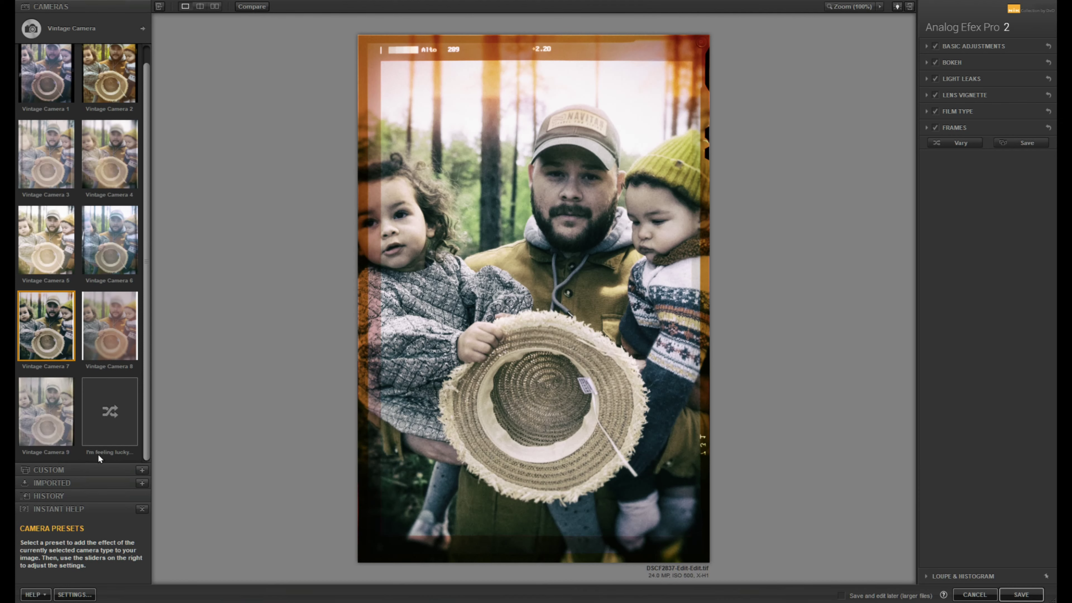
Step: Apply a random look from the Vintage Camera presets, and switch to the Double Exposure tool combination
{"action": "left_click", "coordinate": [103, 410]}
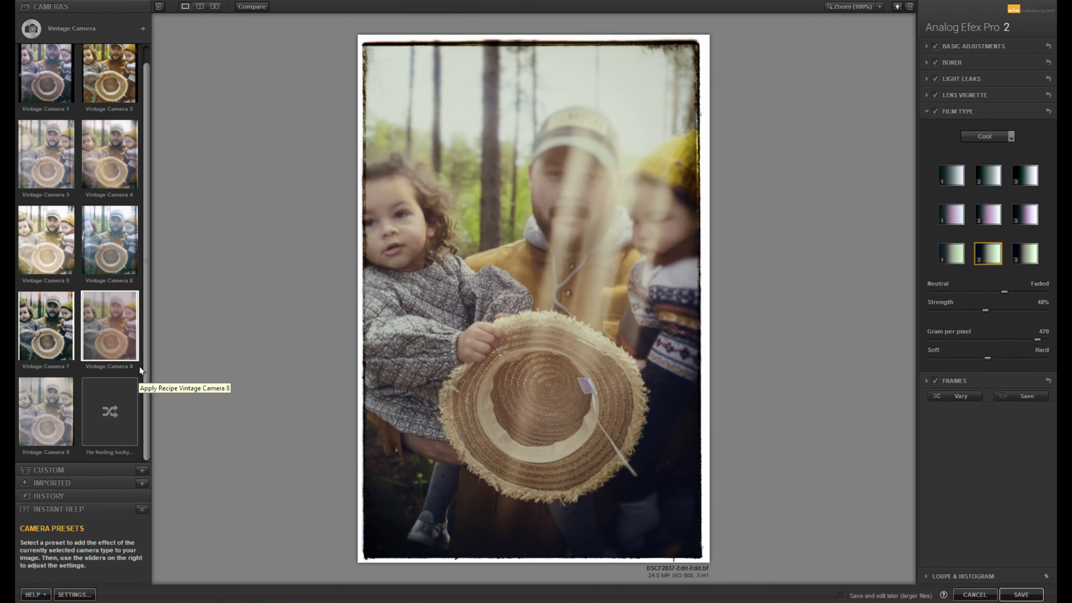
{"action": "left_click", "coordinate": [79, 33]}
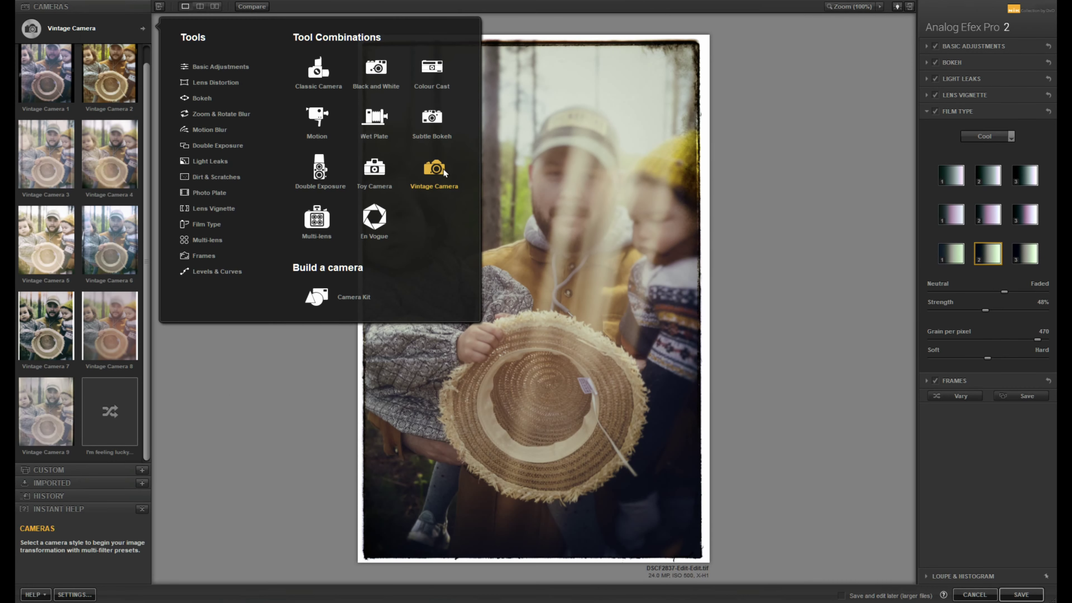
{"action": "left_click", "coordinate": [313, 160]}
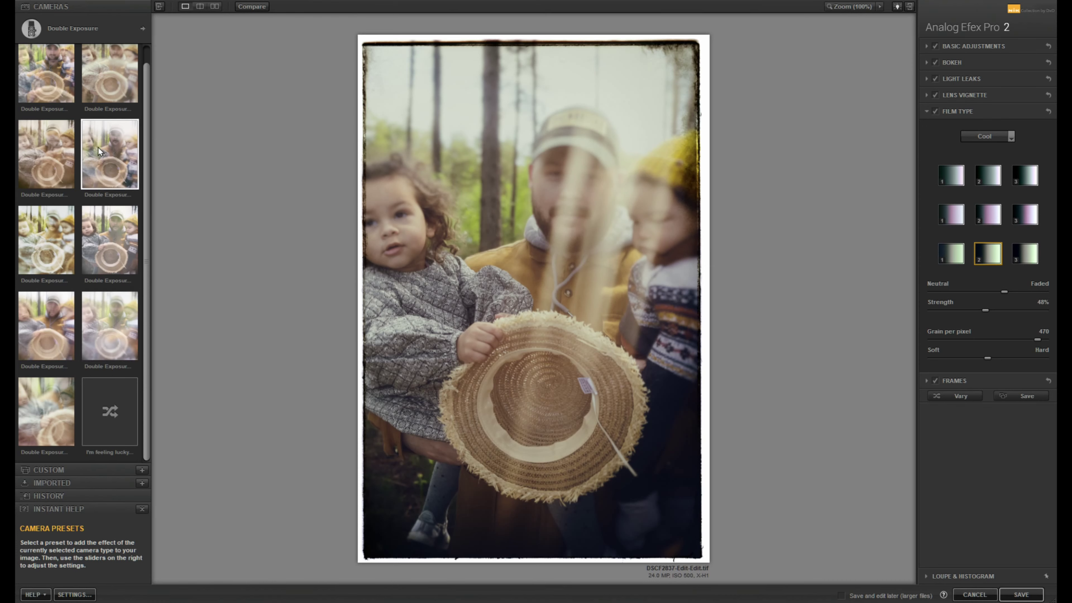
{"action": "scroll", "coordinate": [90, 165], "scroll_direction": "up", "scroll_amount": 1}
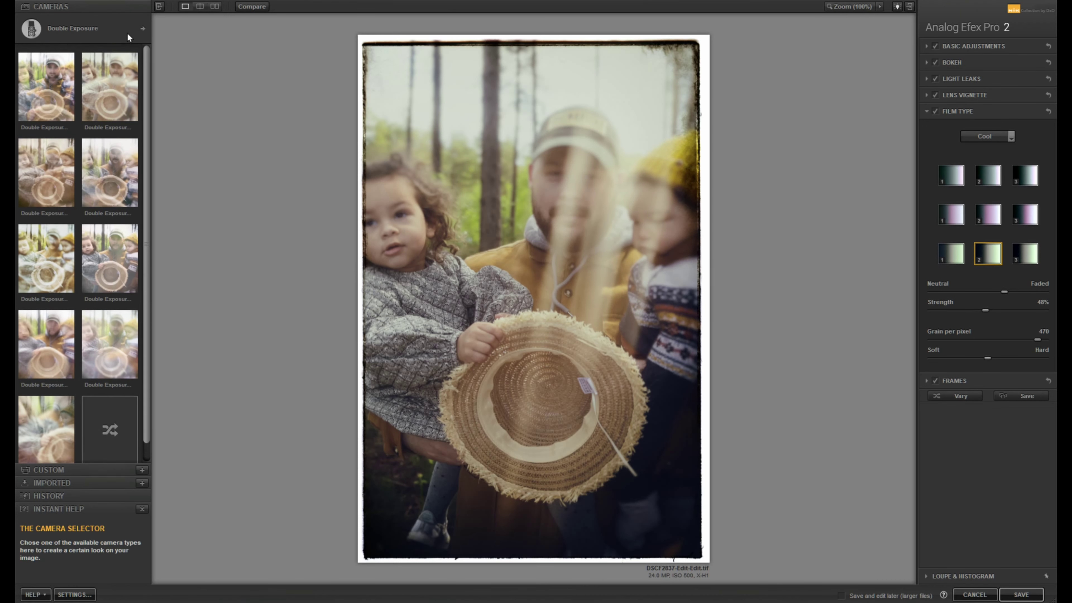
Step: Switch to the Camera Kit and reset the Basic Adjustments, Bokeh, Light Leaks, Lens Vignette, Film Type and Frames filters
{"action": "left_click", "coordinate": [64, 29]}
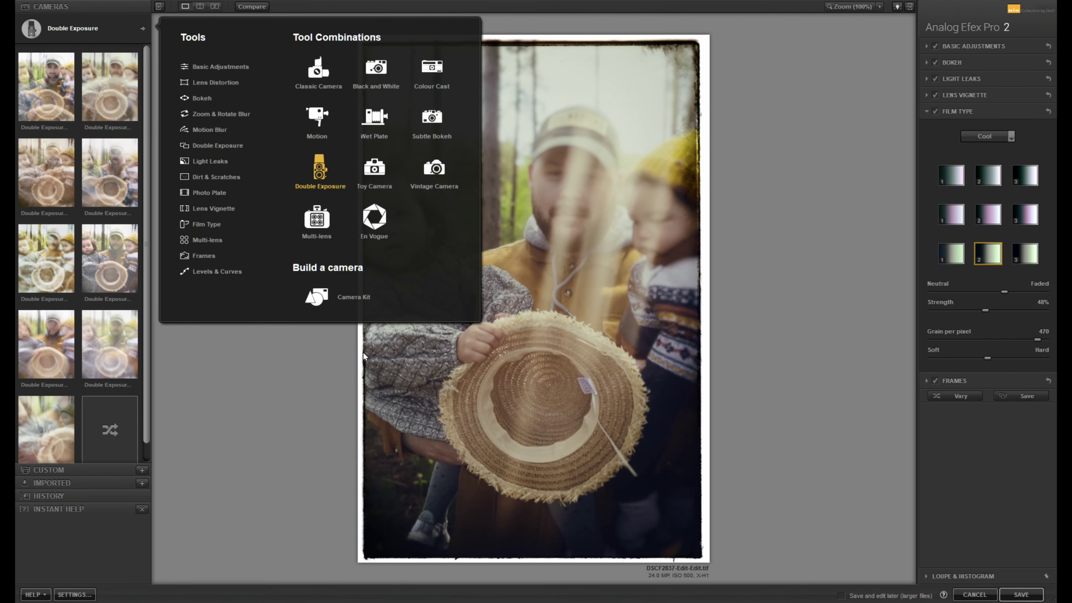
{"action": "left_click", "coordinate": [333, 309]}
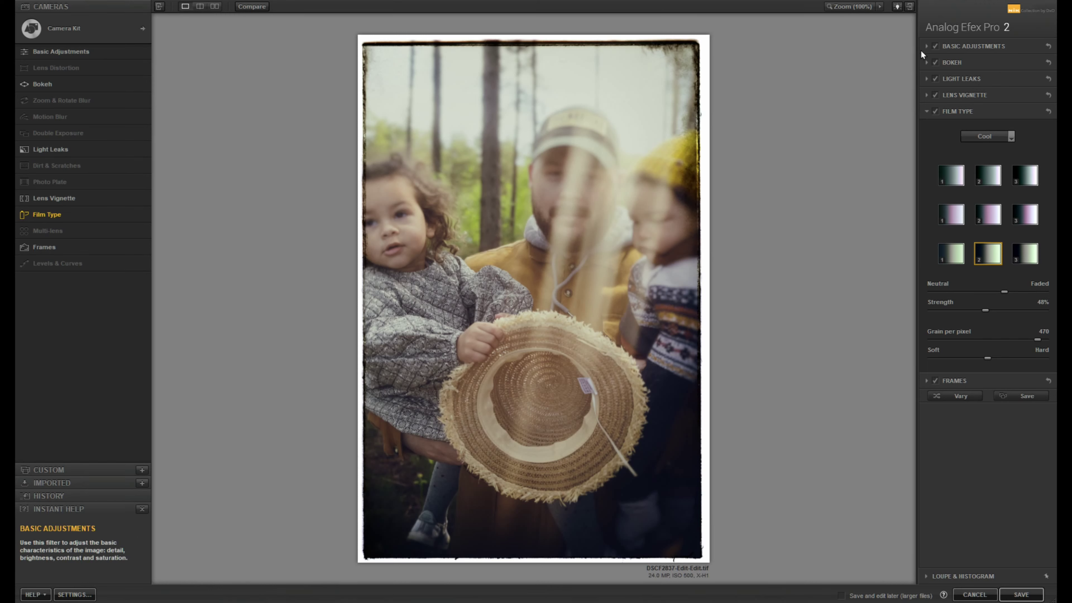
{"action": "left_click", "coordinate": [1048, 47]}
{"action": "left_click", "coordinate": [1049, 63]}
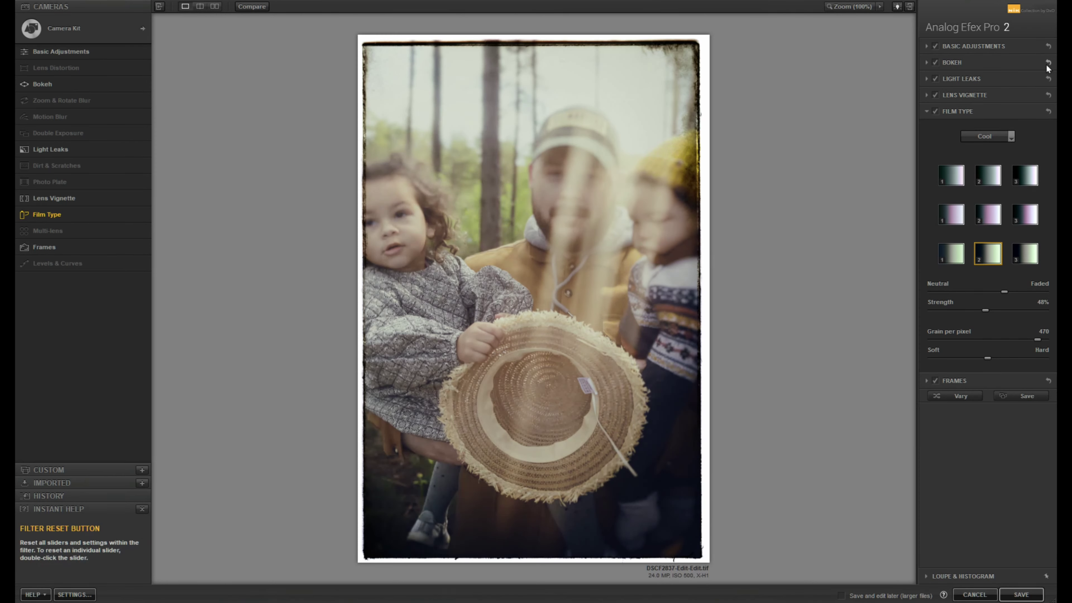
{"action": "left_click", "coordinate": [1049, 79]}
{"action": "left_click", "coordinate": [1049, 96]}
{"action": "left_click", "coordinate": [1050, 111]}
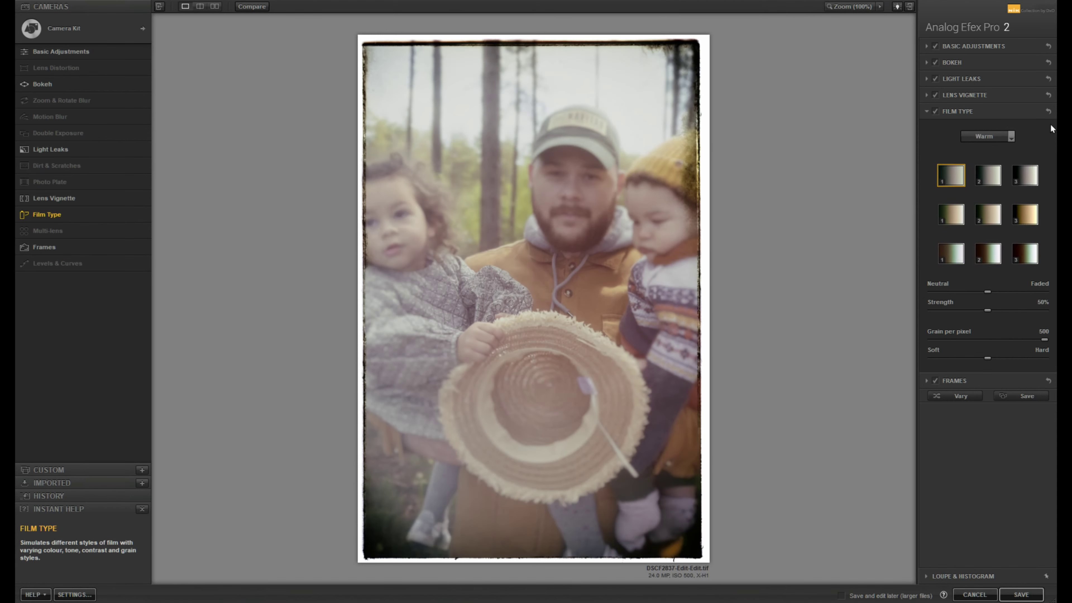
{"action": "left_click", "coordinate": [1049, 380]}
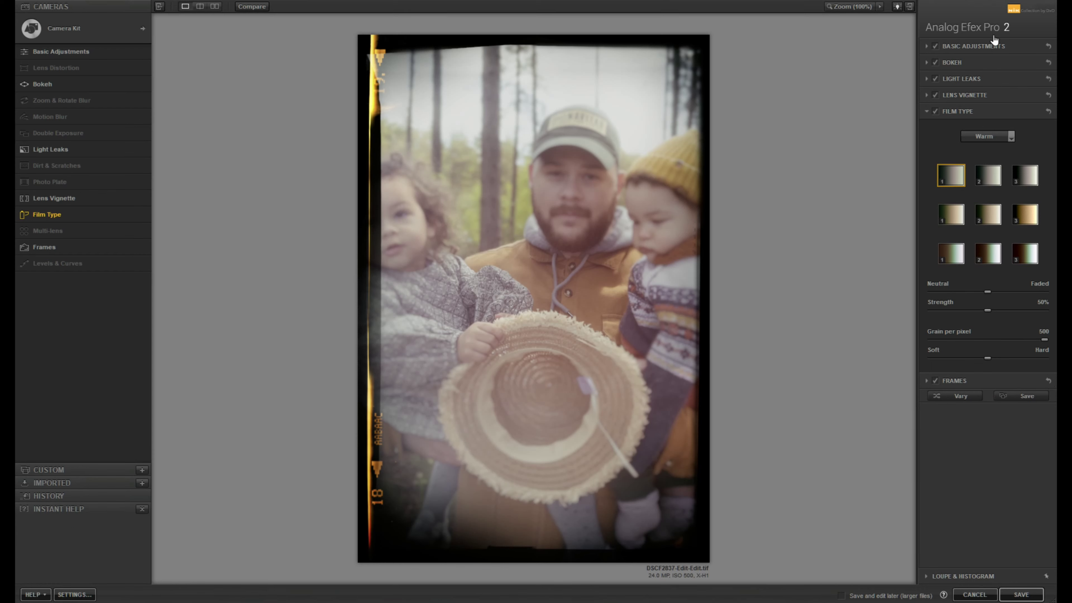
Step: Add the Lens Distortion and Motion Blur filters to the custom camera
{"action": "left_click", "coordinate": [37, 52]}
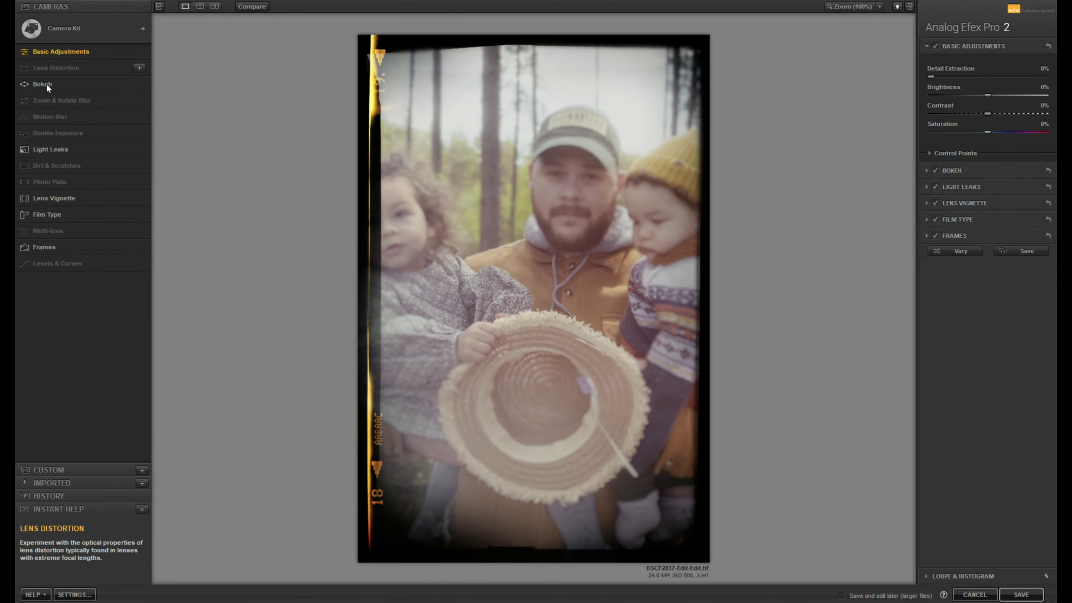
{"action": "left_click", "coordinate": [45, 68]}
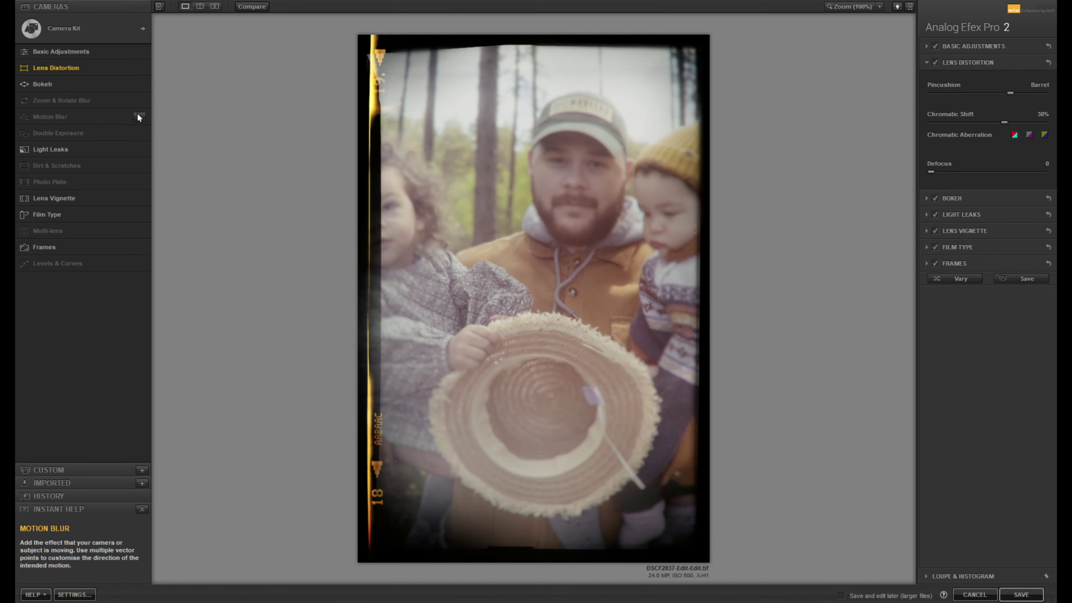
{"action": "left_click", "coordinate": [142, 119]}
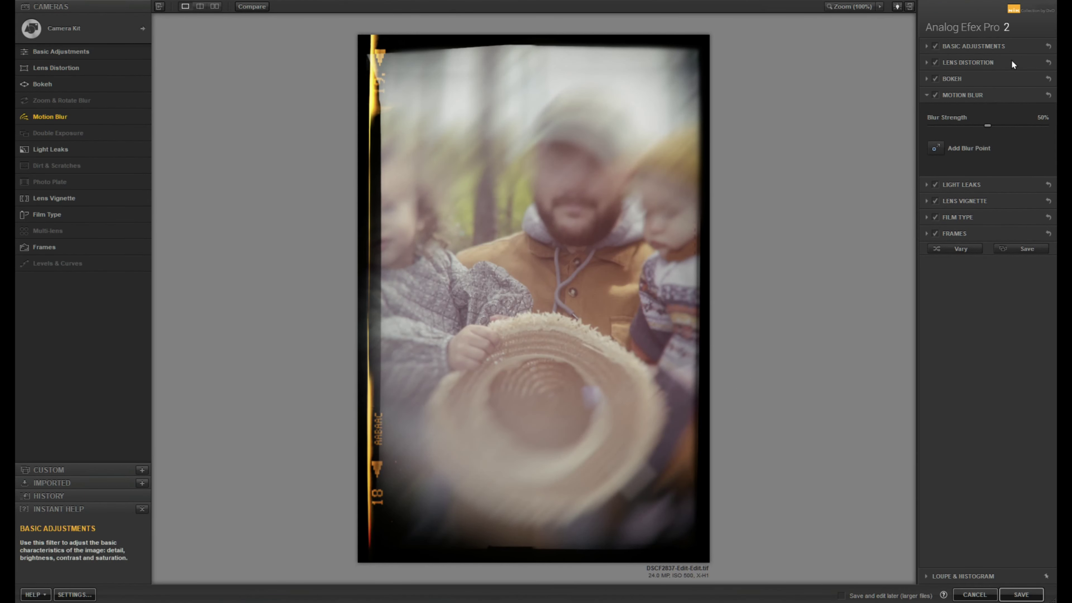
Step: Expand Basic Adjustments and turn off all the other filters from Lens Distortion through Frames
{"action": "left_click", "coordinate": [925, 47]}
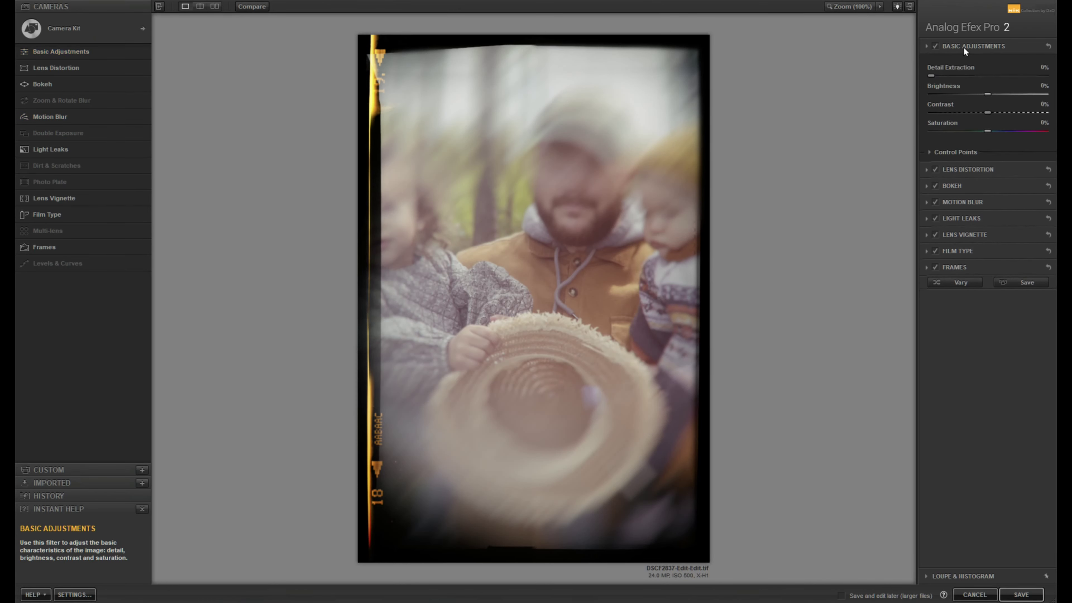
{"action": "left_click", "coordinate": [964, 47]}
{"action": "left_click", "coordinate": [928, 46]}
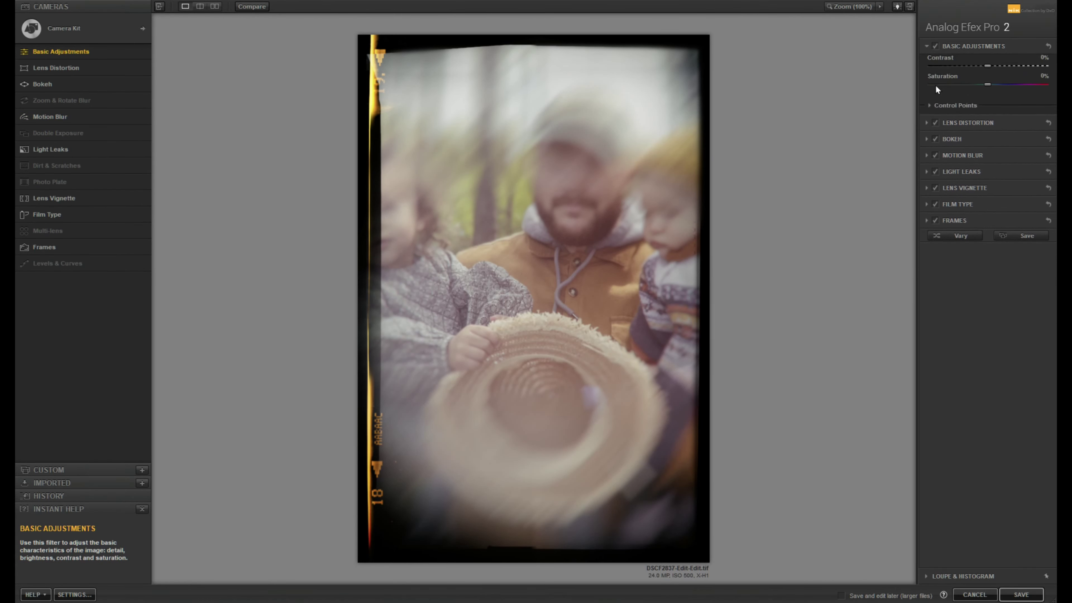
{"action": "left_click", "coordinate": [936, 187]}
{"action": "left_click", "coordinate": [936, 203]}
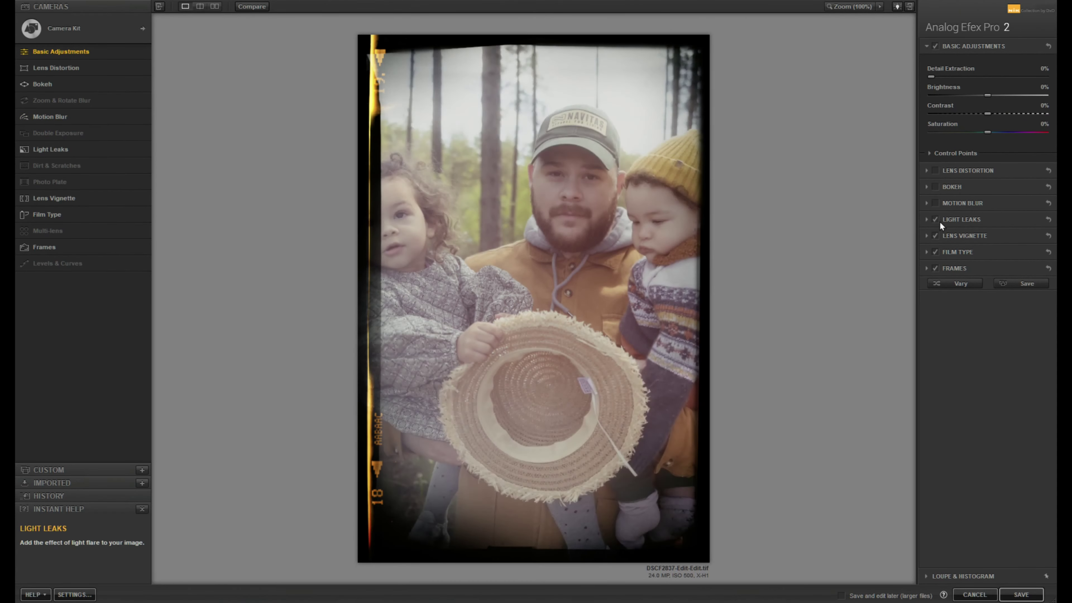
{"action": "left_click", "coordinate": [936, 219]}
{"action": "left_click", "coordinate": [936, 236]}
{"action": "left_click", "coordinate": [935, 252]}
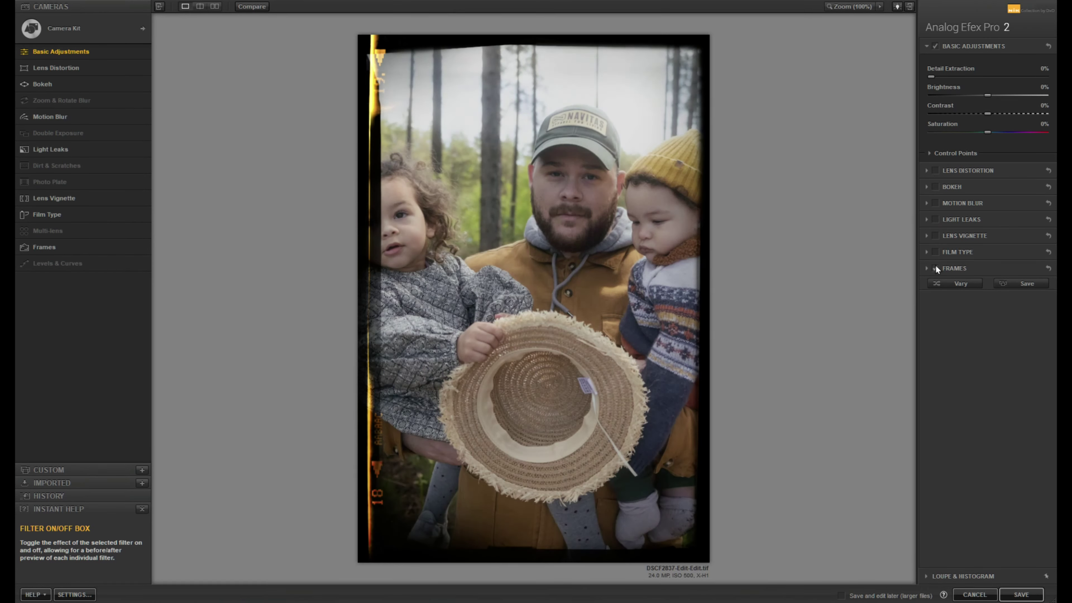
{"action": "left_click", "coordinate": [935, 269]}
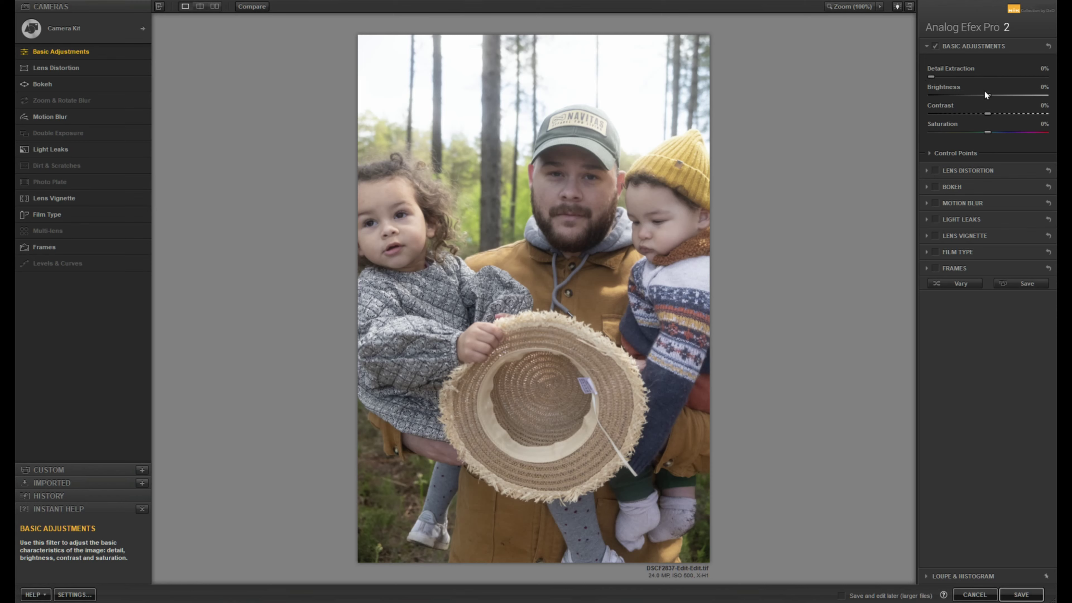
Step: Set detail extraction to 33%, brightness to -39%, contrast to 9% and saturation to 11% in Basic Adjustments
{"action": "left_click_drag", "start_coordinate": [985, 95], "coordinate": [1003, 109]}
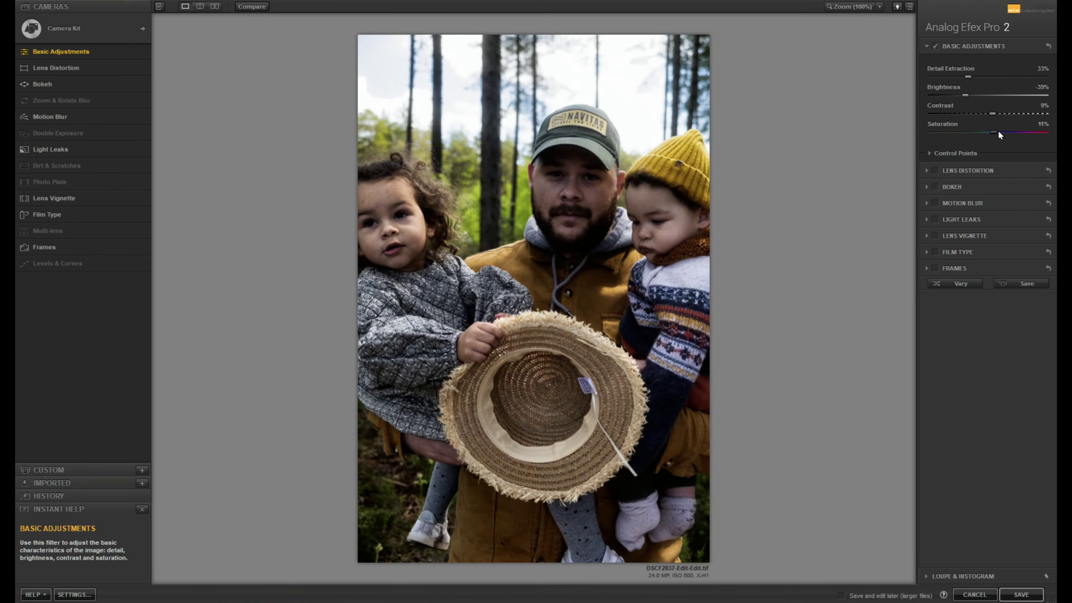
Step: Turn on Lens Distortion, shift it from barrel to slight pincushion, set chromatic shift to 46% and adjust the defocus
{"action": "left_click", "coordinate": [935, 170]}
{"action": "left_click", "coordinate": [928, 170]}
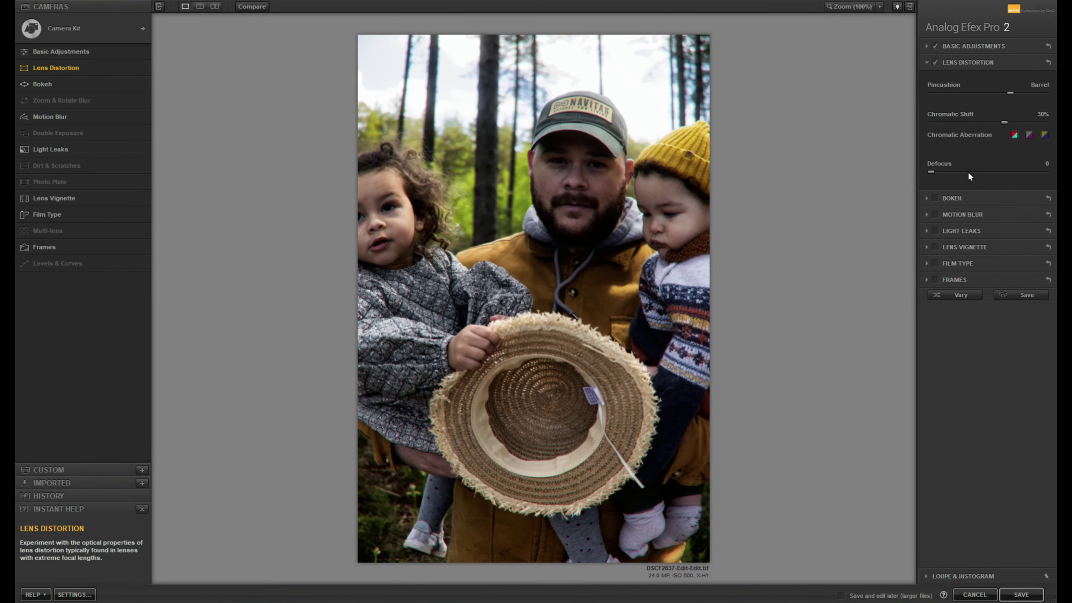
{"action": "left_click", "coordinate": [935, 62]}
{"action": "left_click", "coordinate": [935, 62]}
{"action": "left_click_drag", "start_coordinate": [1013, 95], "coordinate": [983, 94]}
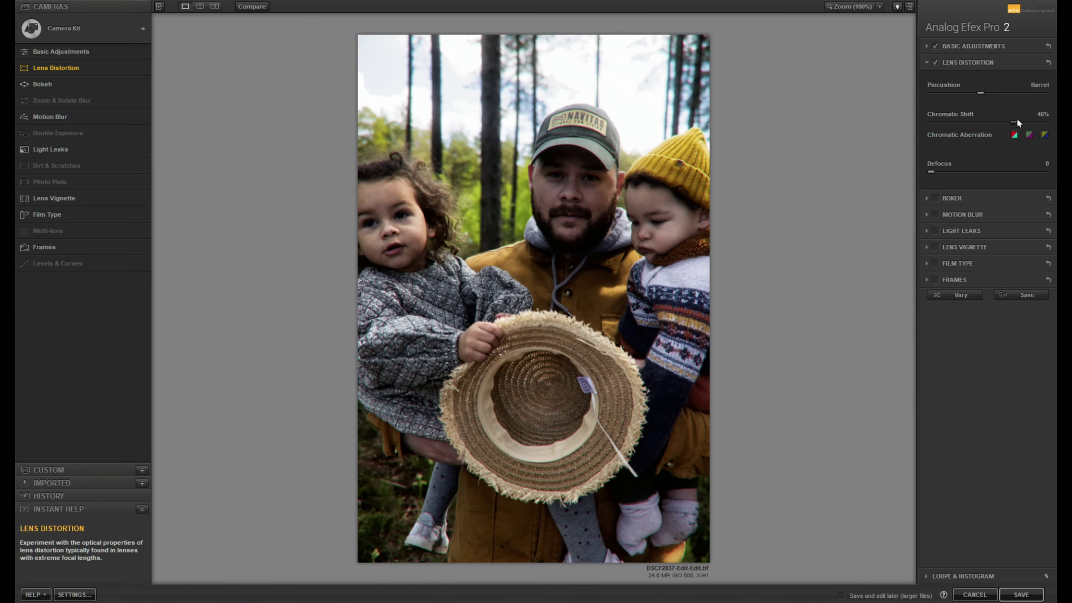
{"action": "mouse_move", "coordinate": [1017, 120]}
{"action": "left_mouse_down"}
{"action": "mouse_move", "coordinate": [1043, 120]}
{"action": "mouse_move", "coordinate": [1018, 120]}
{"action": "left_mouse_up"}
{"action": "left_click_drag", "start_coordinate": [971, 168], "coordinate": [1023, 172]}
Step: Turn on the Bokeh filter and place its focus area over the man's face, stretched taller to take in his cap and chest
{"action": "left_click", "coordinate": [929, 200]}
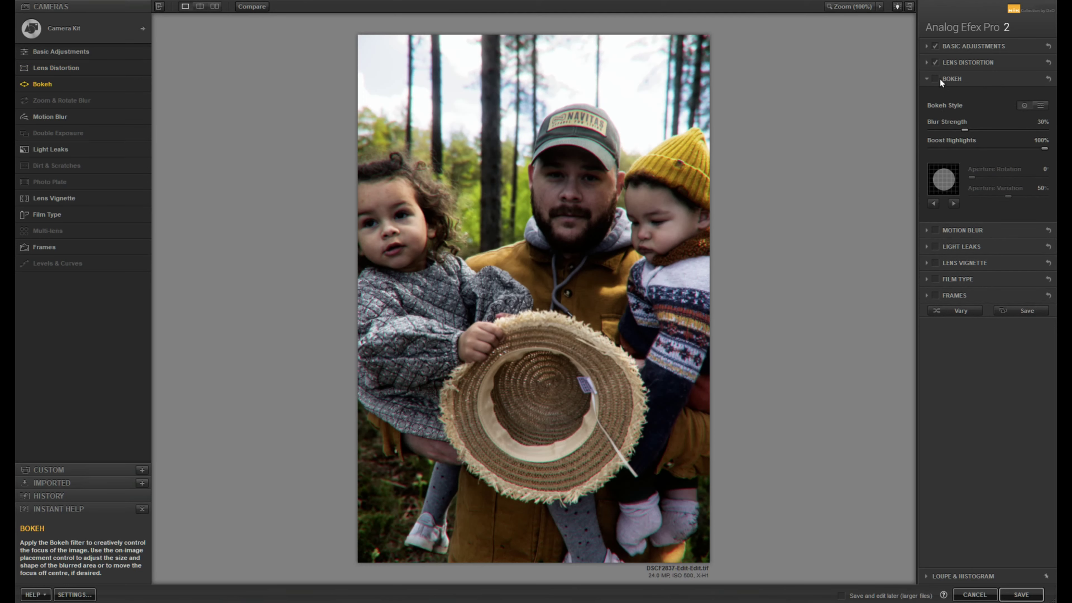
{"action": "left_click", "coordinate": [937, 79]}
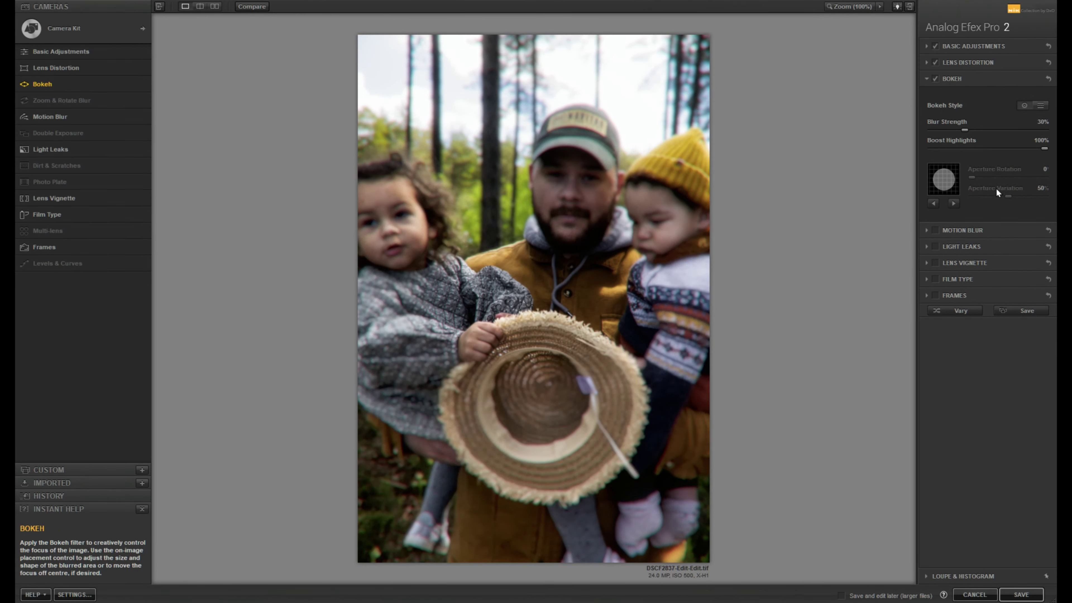
{"action": "left_click_drag", "start_coordinate": [545, 297], "coordinate": [552, 195]}
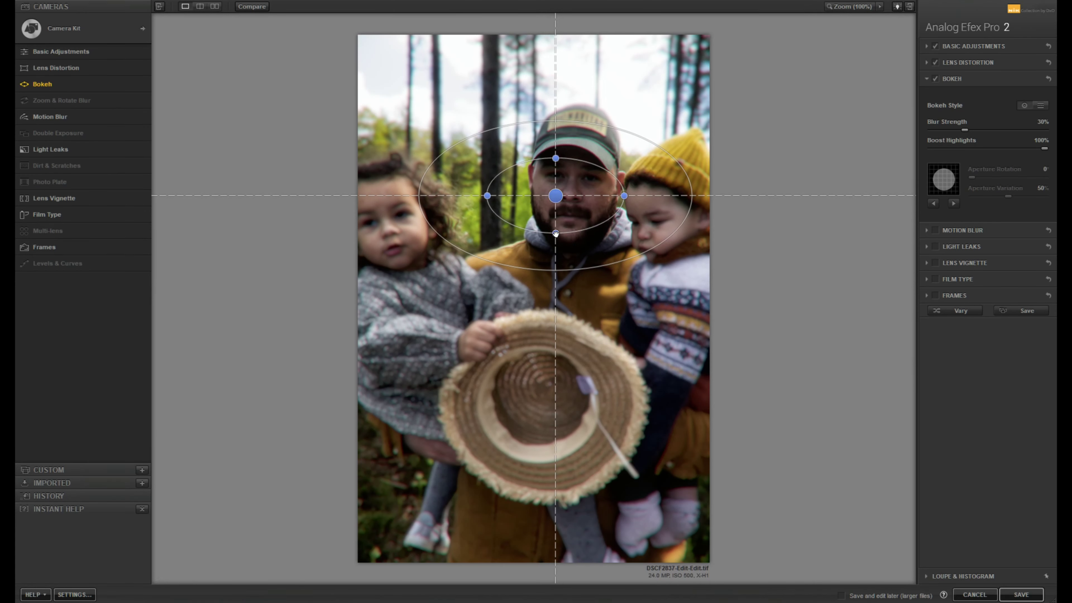
{"action": "left_click_drag", "start_coordinate": [556, 232], "coordinate": [556, 273]}
{"action": "left_click_drag", "start_coordinate": [554, 199], "coordinate": [572, 197]}
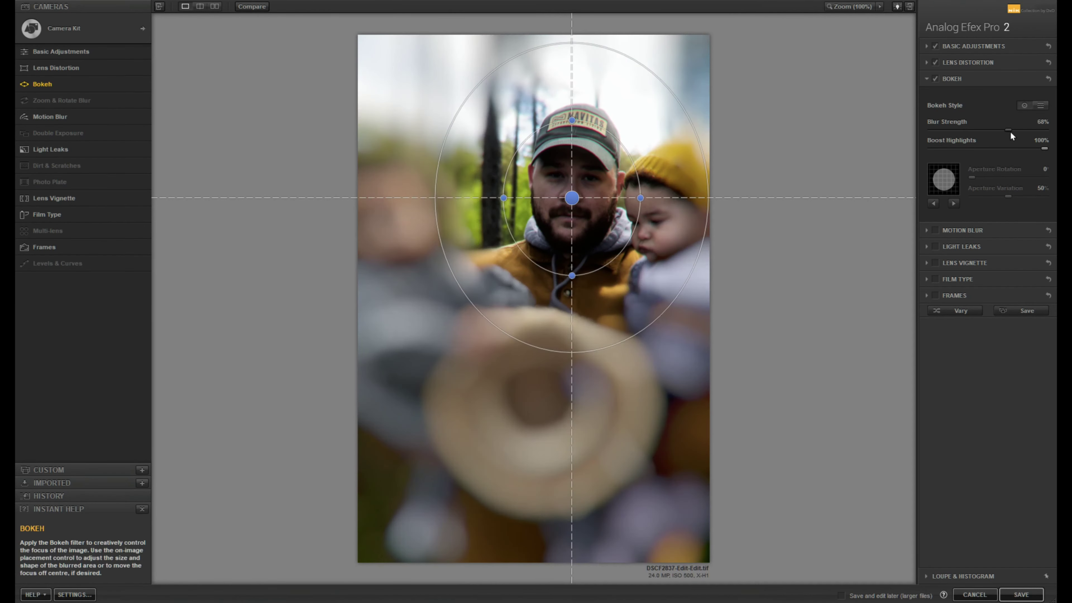
Step: Lower the Bokeh blur strength to 0%
{"action": "left_click_drag", "start_coordinate": [1012, 131], "coordinate": [978, 162]}
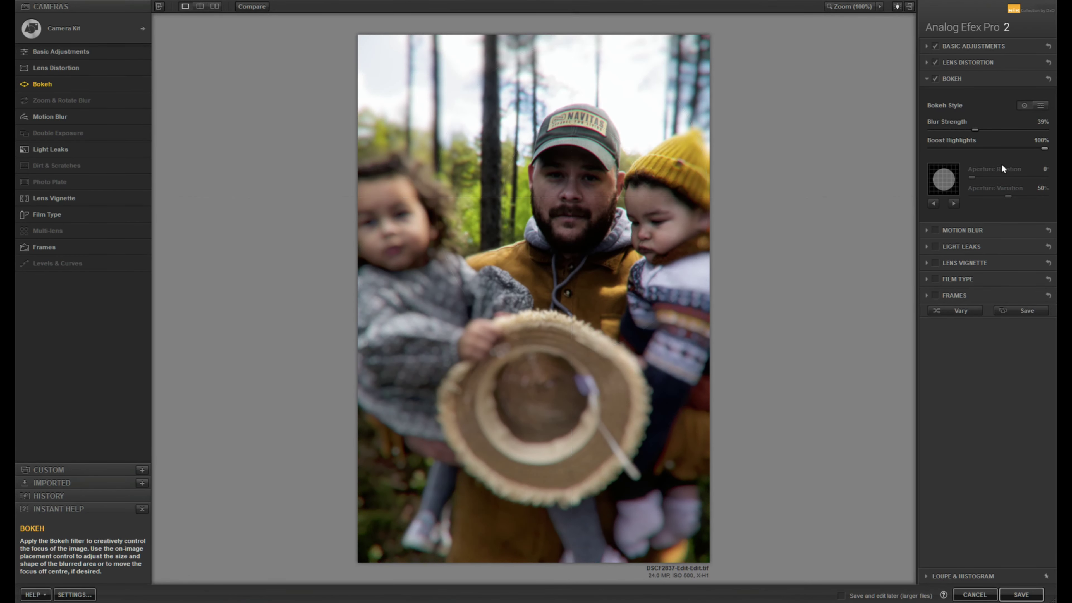
{"action": "mouse_move", "coordinate": [737, 179]}
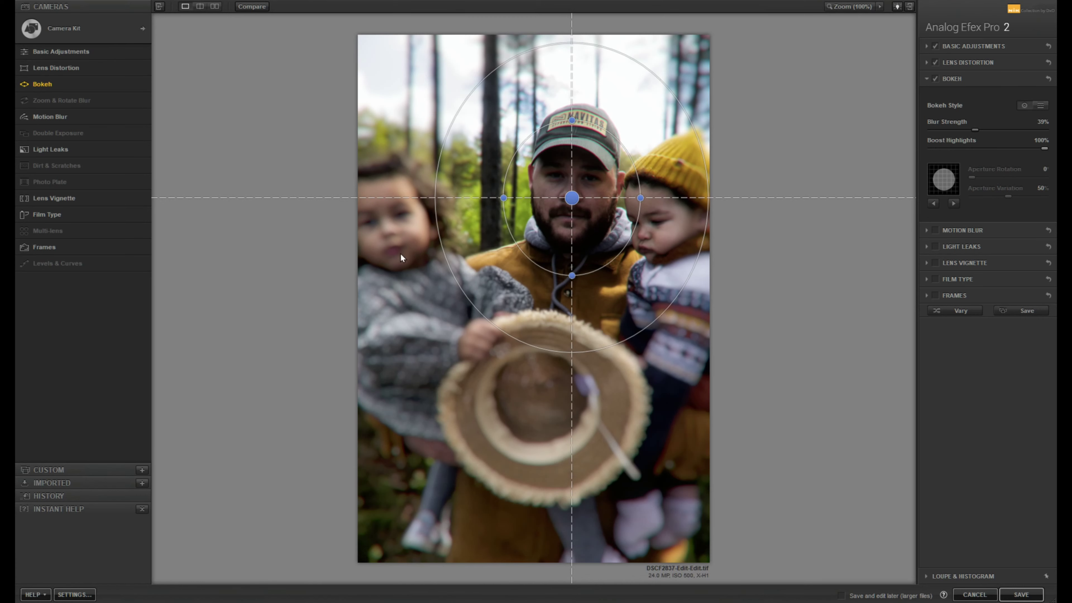
{"action": "left_click_drag", "start_coordinate": [973, 131], "coordinate": [939, 132]}
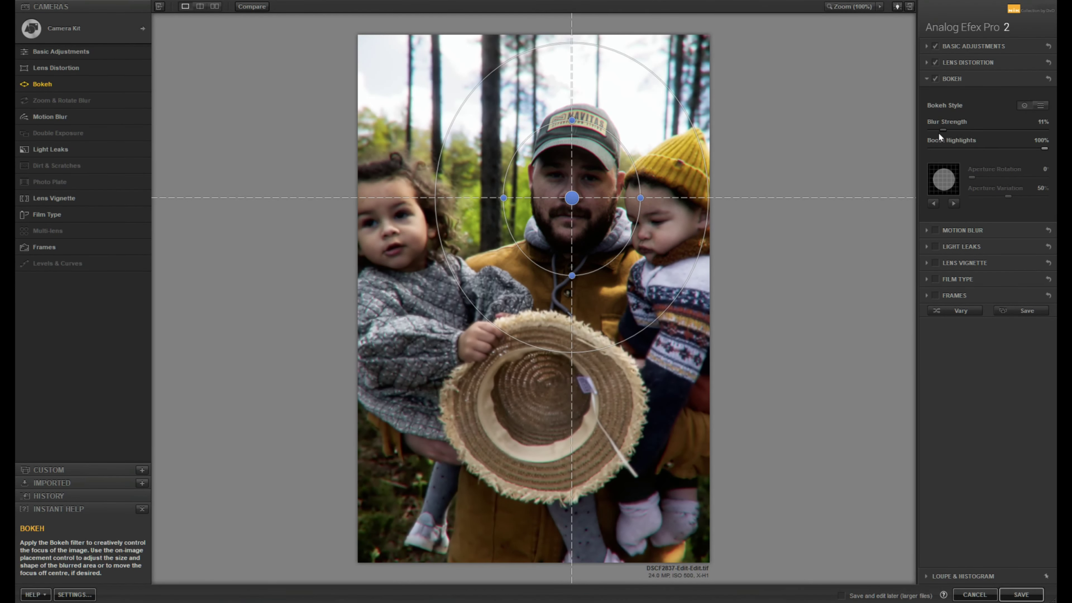
Step: Preview the Motion Blur filter and leave it off, and turn on Light Leaks at 37% strength
{"action": "left_click", "coordinate": [934, 232]}
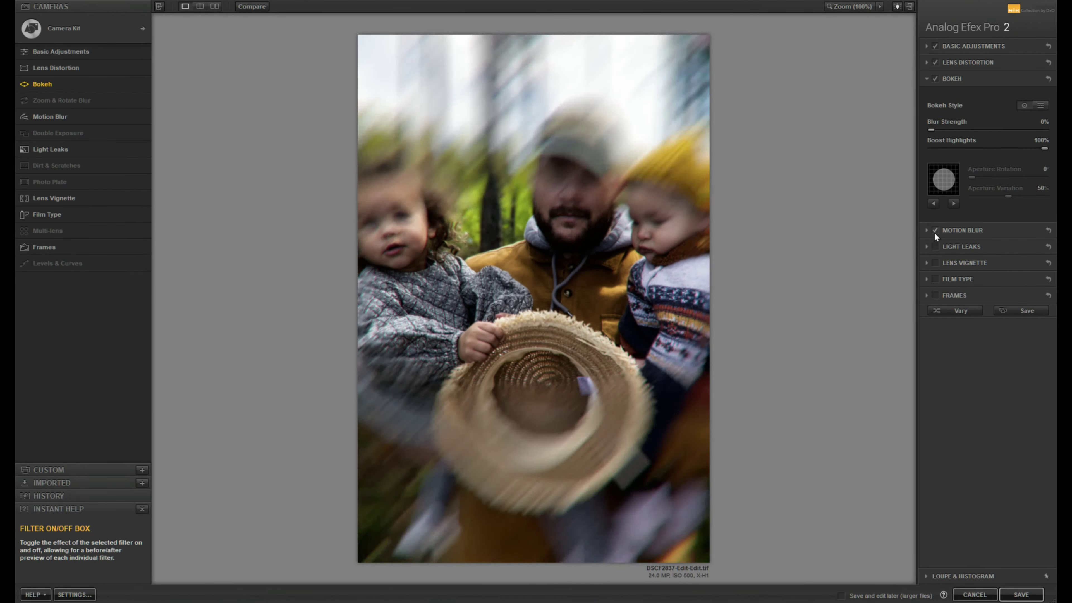
{"action": "left_click", "coordinate": [936, 232]}
{"action": "left_click", "coordinate": [935, 247]}
{"action": "left_click_drag", "start_coordinate": [1008, 144], "coordinate": [975, 141]}
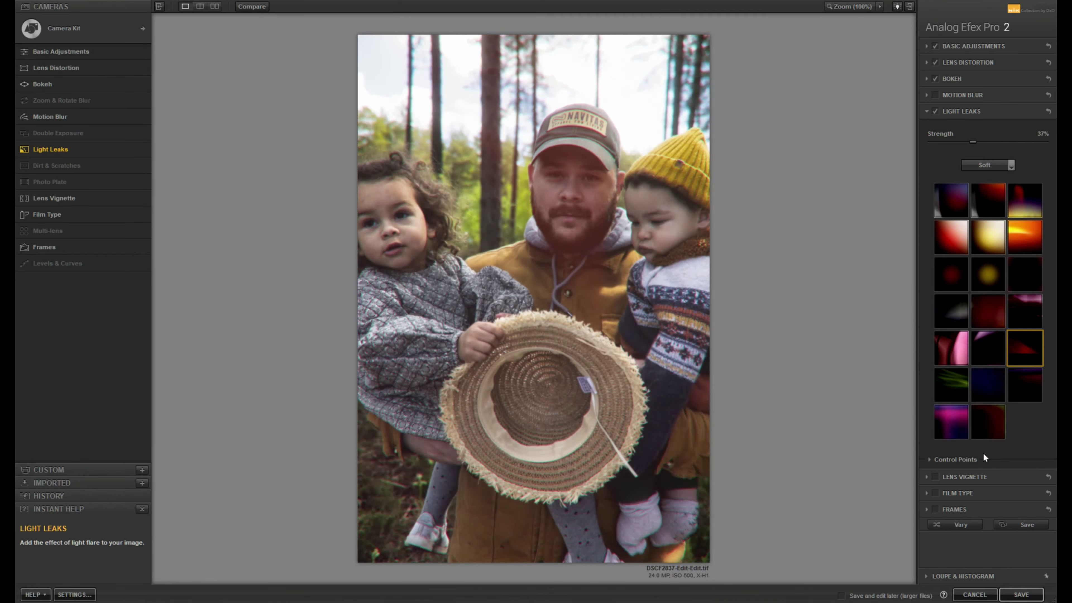
Step: Turn on Lens Vignette with an amount of -41% and a shape midway between circle and rectangle
{"action": "left_click", "coordinate": [933, 477]}
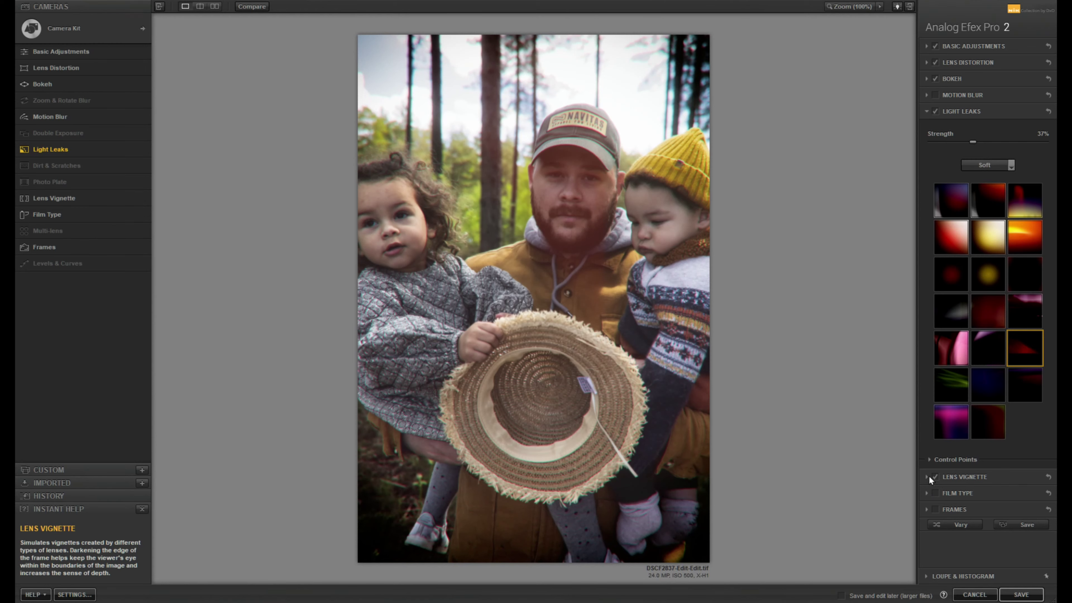
{"action": "left_click", "coordinate": [929, 476]}
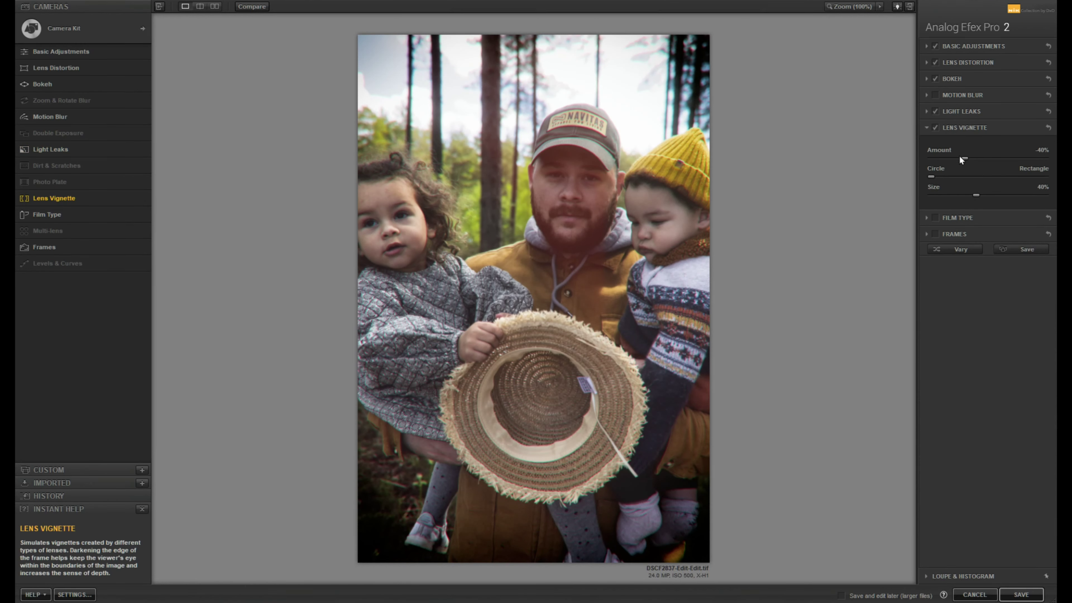
{"action": "left_click_drag", "start_coordinate": [960, 157], "coordinate": [990, 184]}
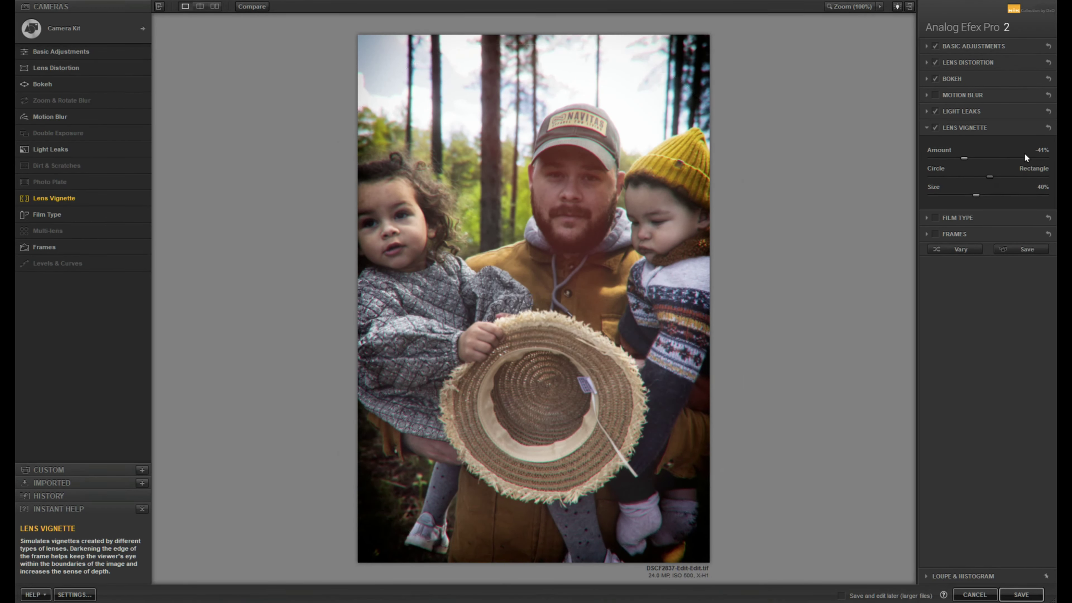
Step: Move the vignette's centre slightly upward on the photo and set its size to 17%
{"action": "mouse_move", "coordinate": [532, 310]}
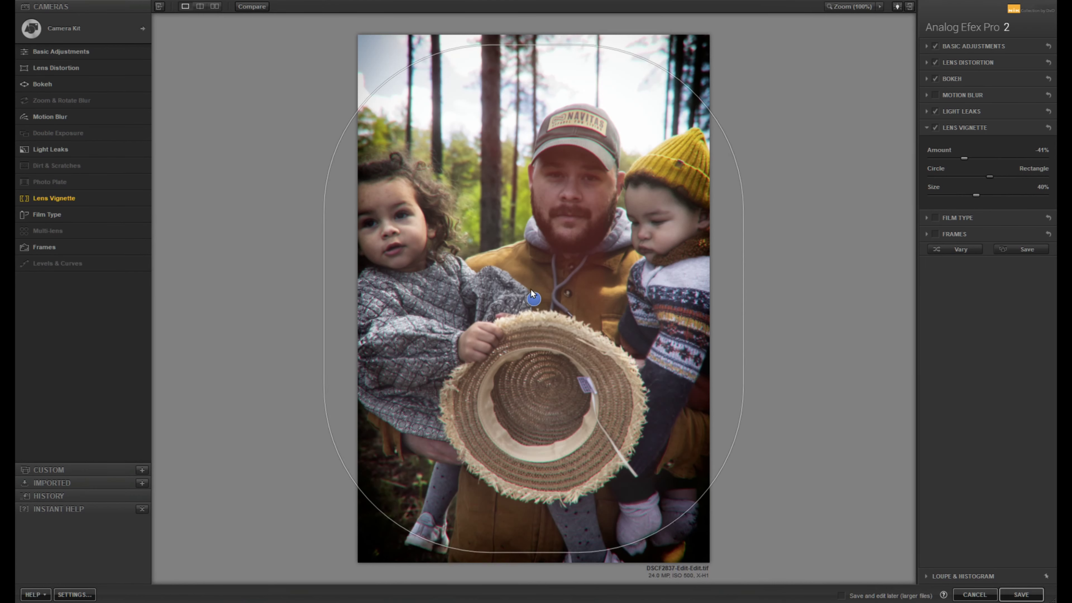
{"action": "left_click_drag", "start_coordinate": [531, 292], "coordinate": [536, 264]}
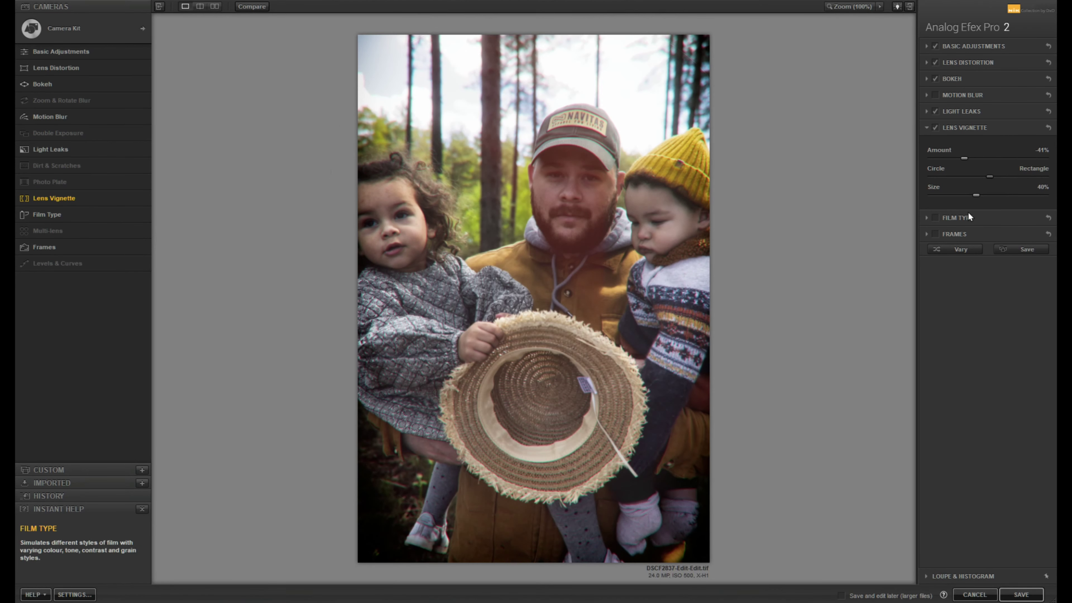
{"action": "left_click", "coordinate": [960, 197]}
{"action": "left_click", "coordinate": [950, 196]}
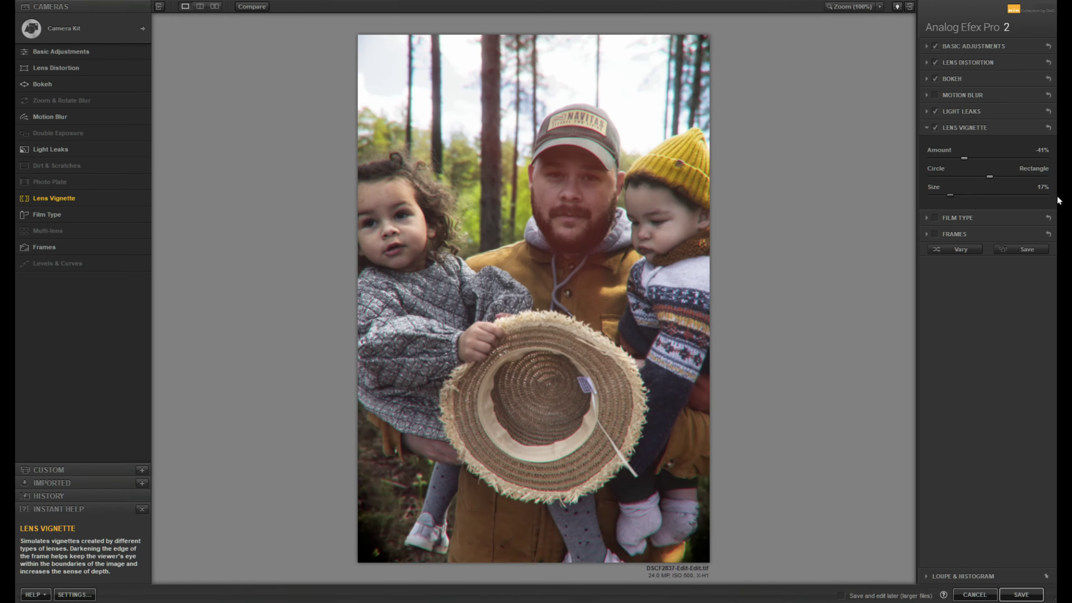
Step: Set the lens vignette size to 63% and turn on Frames with the middle Film strip frame in the fourth row
{"action": "left_click", "coordinate": [1003, 196]}
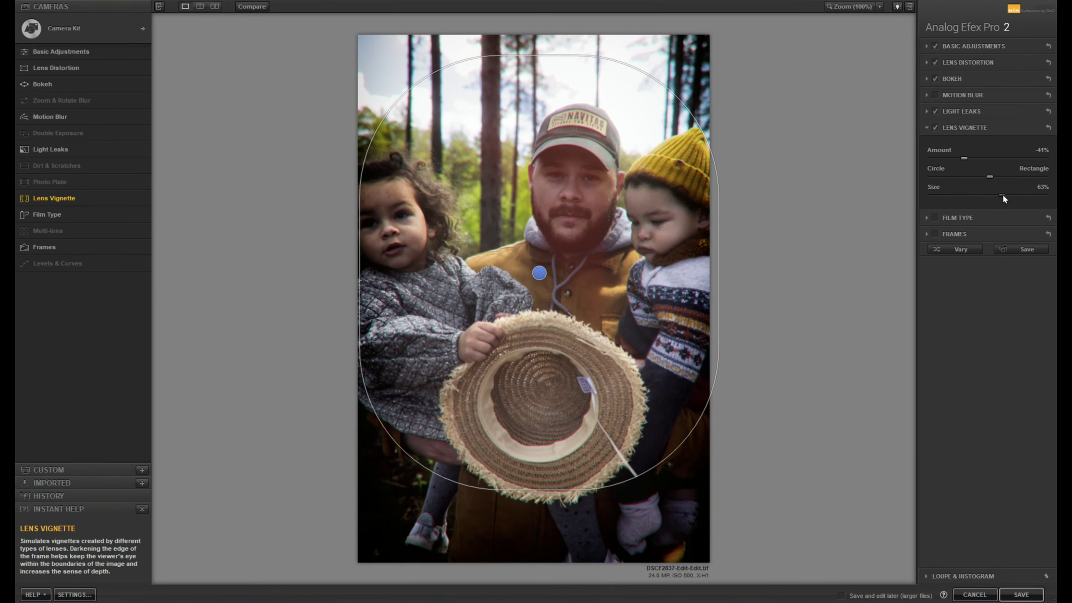
{"action": "left_click", "coordinate": [926, 234]}
{"action": "left_click", "coordinate": [936, 160]}
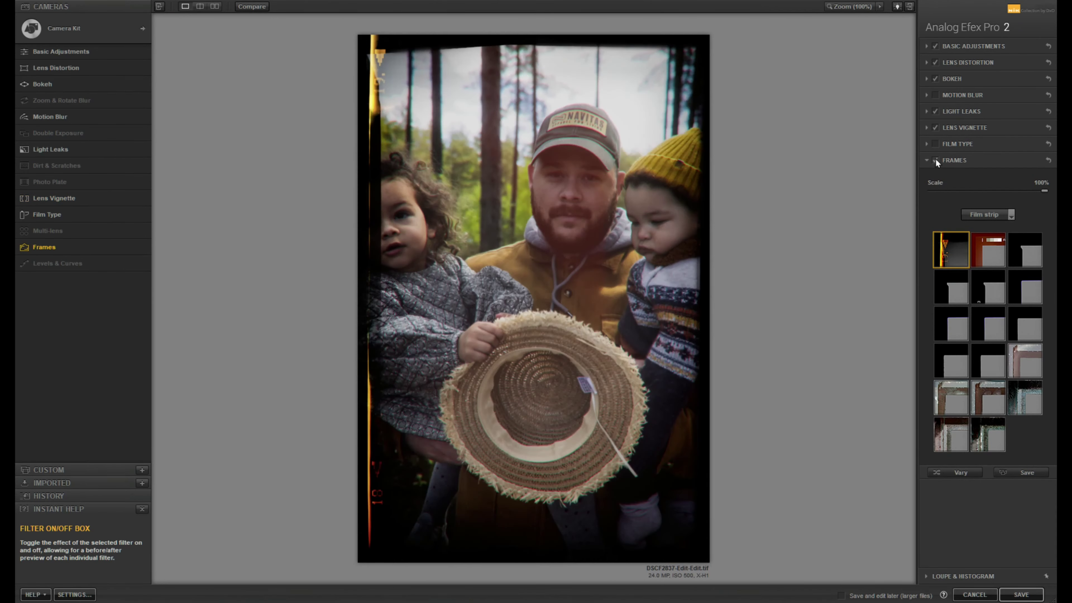
{"action": "left_click", "coordinate": [997, 348]}
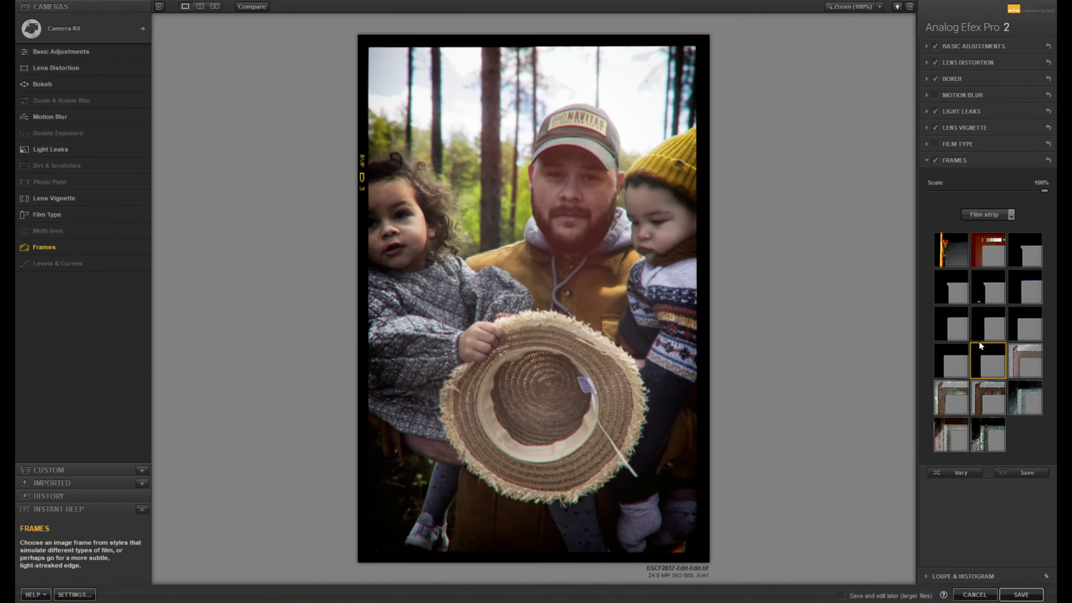
Step: Turn on Film Type and try several Warm films, ending with film 3 in the third row
{"action": "left_click", "coordinate": [925, 145]}
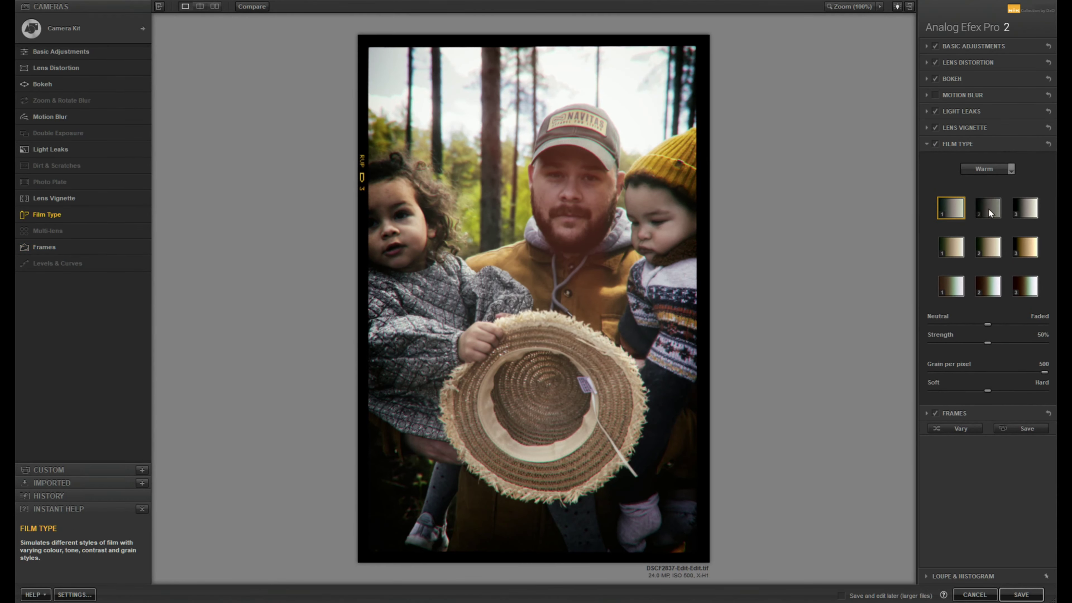
{"action": "left_click", "coordinate": [990, 212]}
{"action": "left_click", "coordinate": [987, 248]}
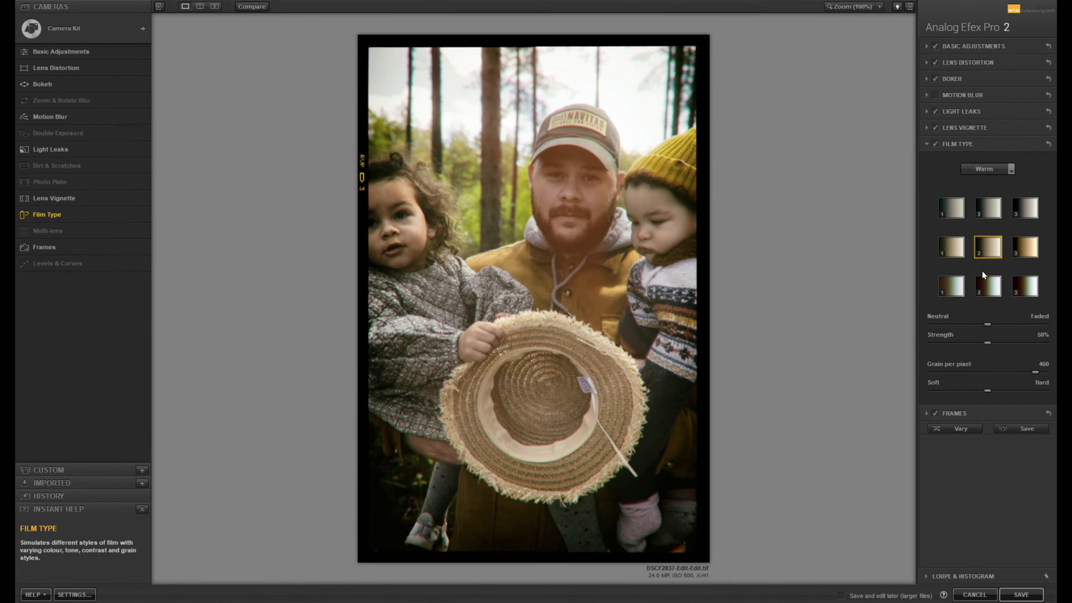
{"action": "left_click", "coordinate": [948, 289]}
{"action": "left_click", "coordinate": [983, 294]}
{"action": "left_click", "coordinate": [1027, 288]}
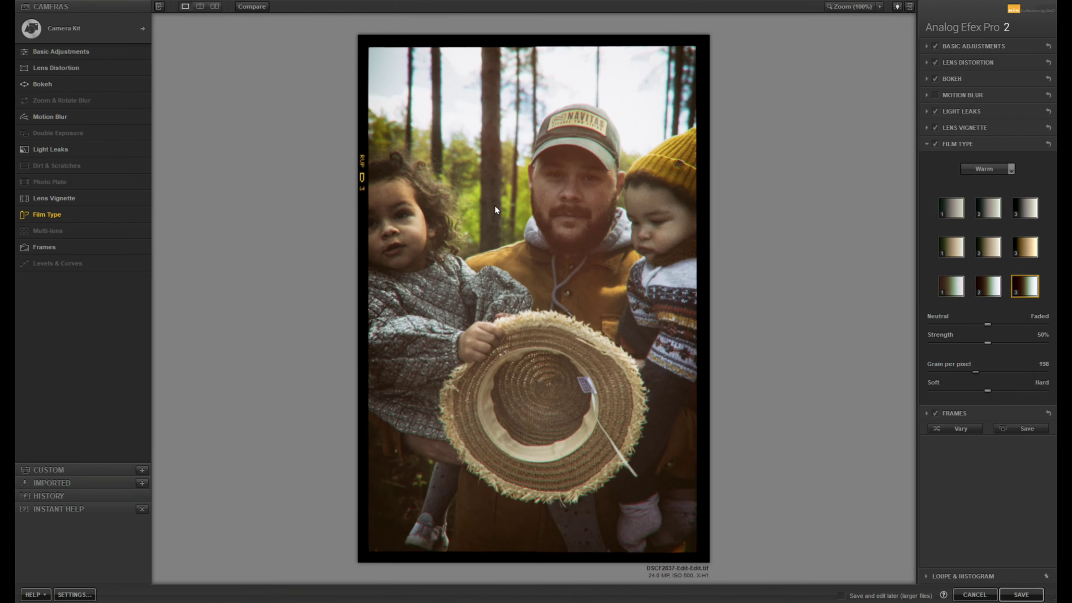
Step: Try the Cool film types, previewing films from all three rows on the portrait
{"action": "left_click", "coordinate": [1002, 168]}
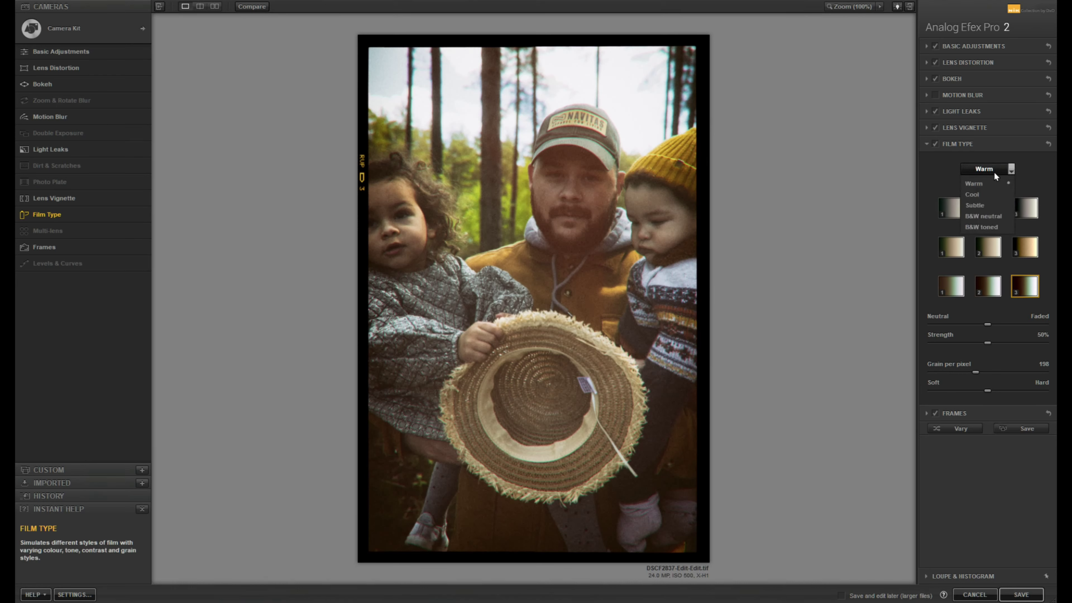
{"action": "left_click", "coordinate": [984, 198]}
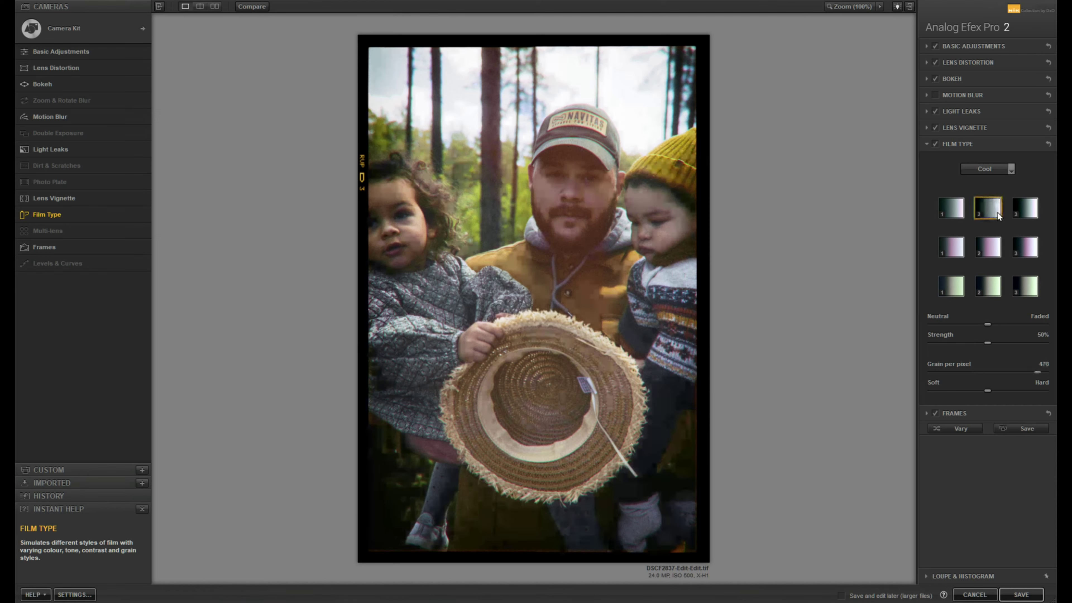
{"action": "left_click", "coordinate": [988, 247]}
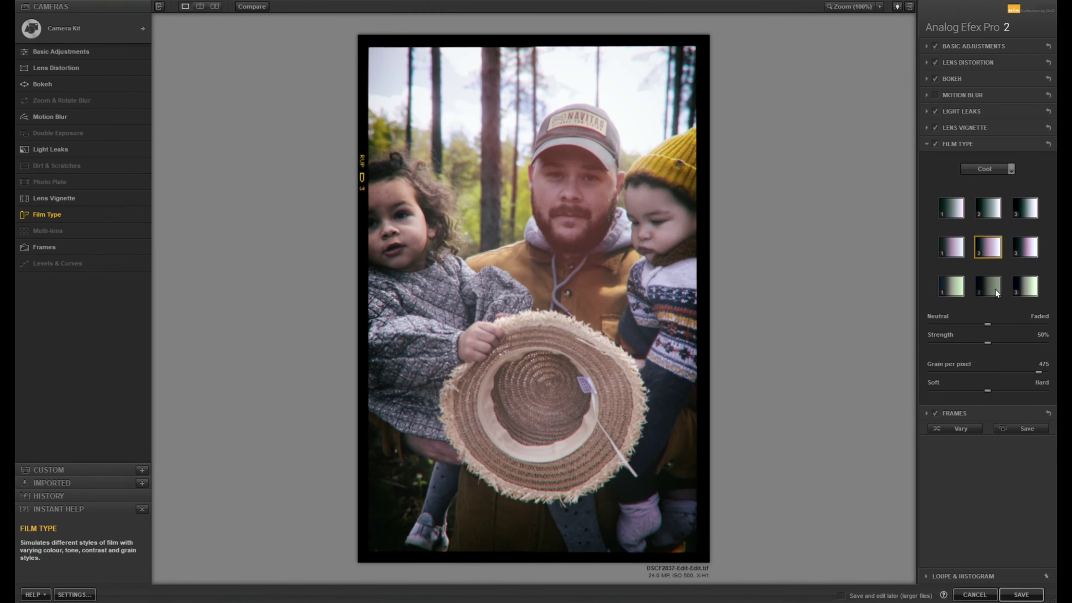
{"action": "left_click", "coordinate": [1022, 287]}
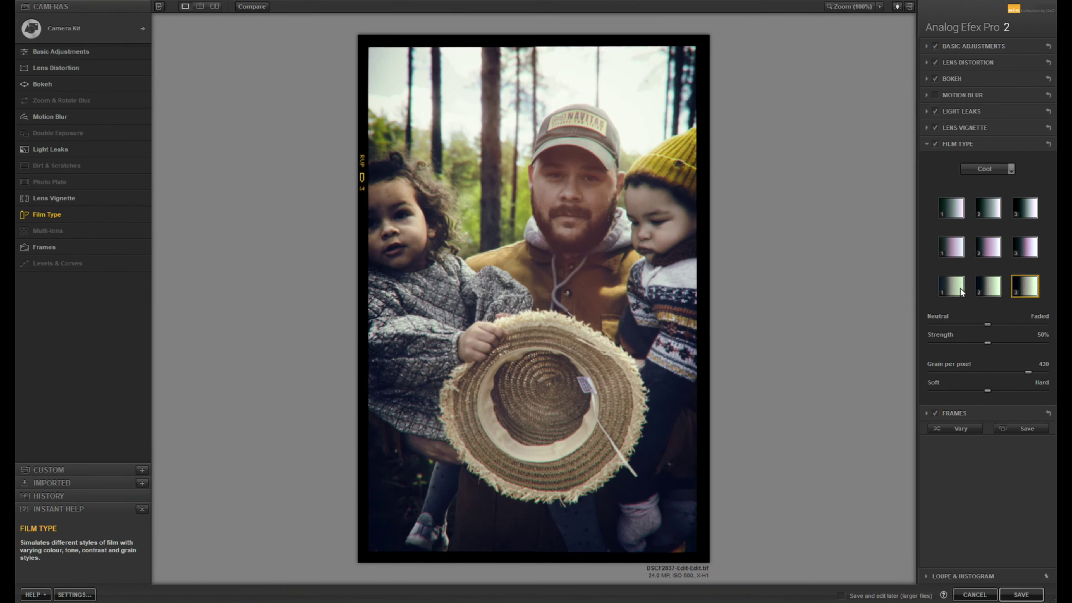
{"action": "left_click", "coordinate": [992, 287]}
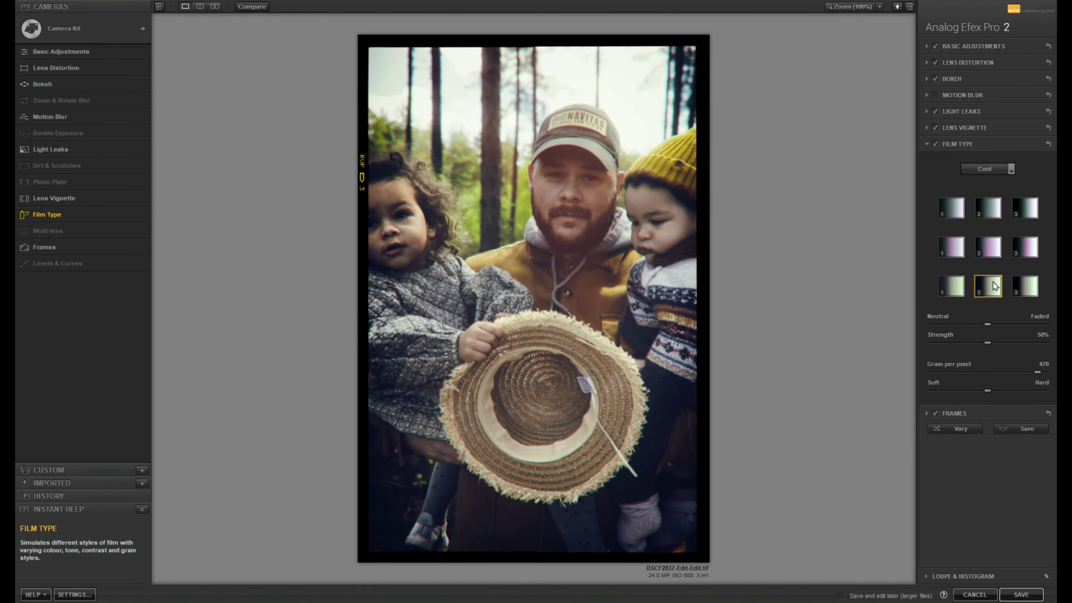
Step: Switch the film type to B&W neutral and apply film 2 in the fourth row
{"action": "left_click", "coordinate": [994, 168]}
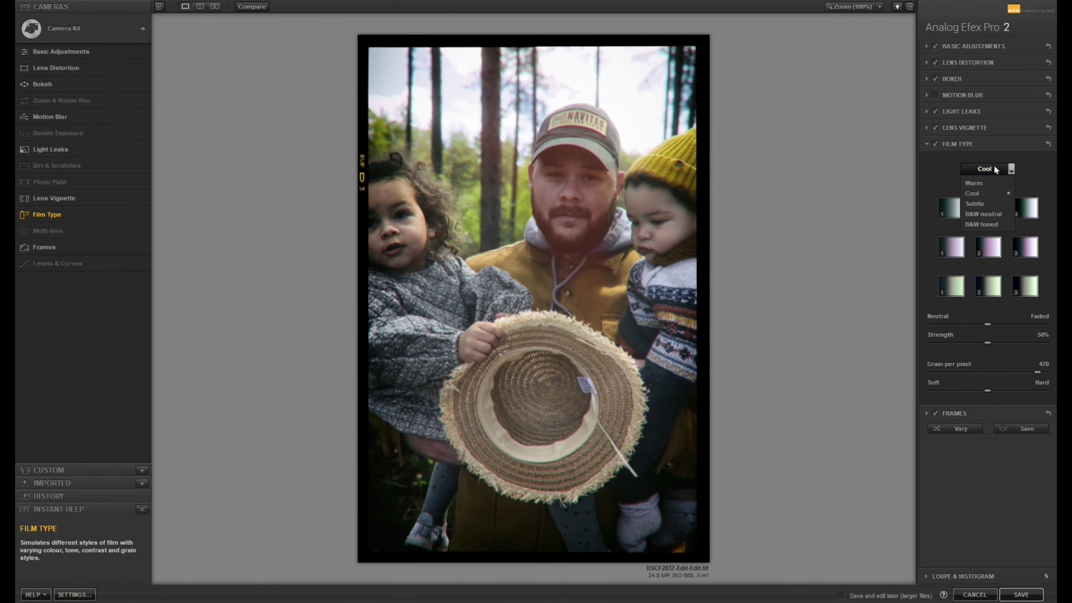
{"action": "left_click", "coordinate": [993, 217]}
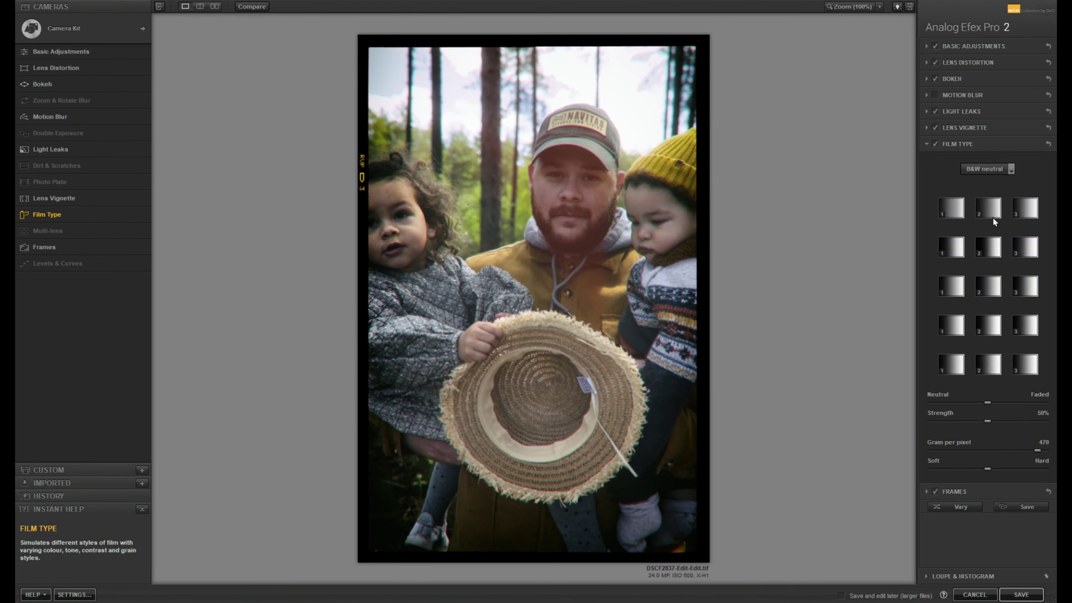
{"action": "left_click", "coordinate": [989, 325]}
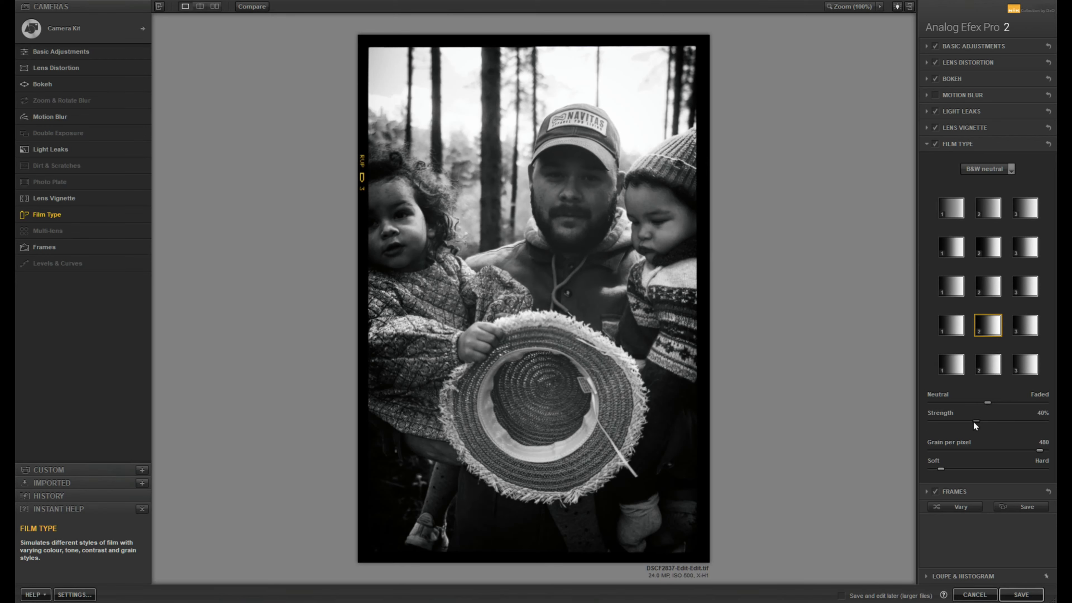
Step: Set film strength to 52%, fading fully neutral, grain per pixel to 197 and grain hardness slightly below the middle, and save the result
{"action": "left_click_drag", "start_coordinate": [975, 423], "coordinate": [996, 423]}
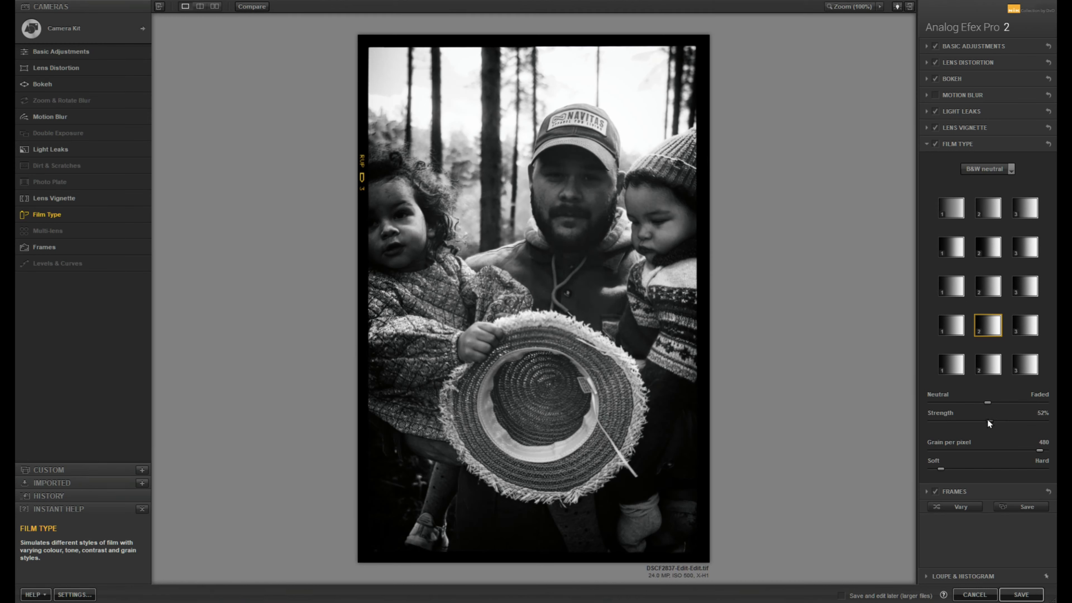
{"action": "left_click_drag", "start_coordinate": [964, 404], "coordinate": [929, 403]}
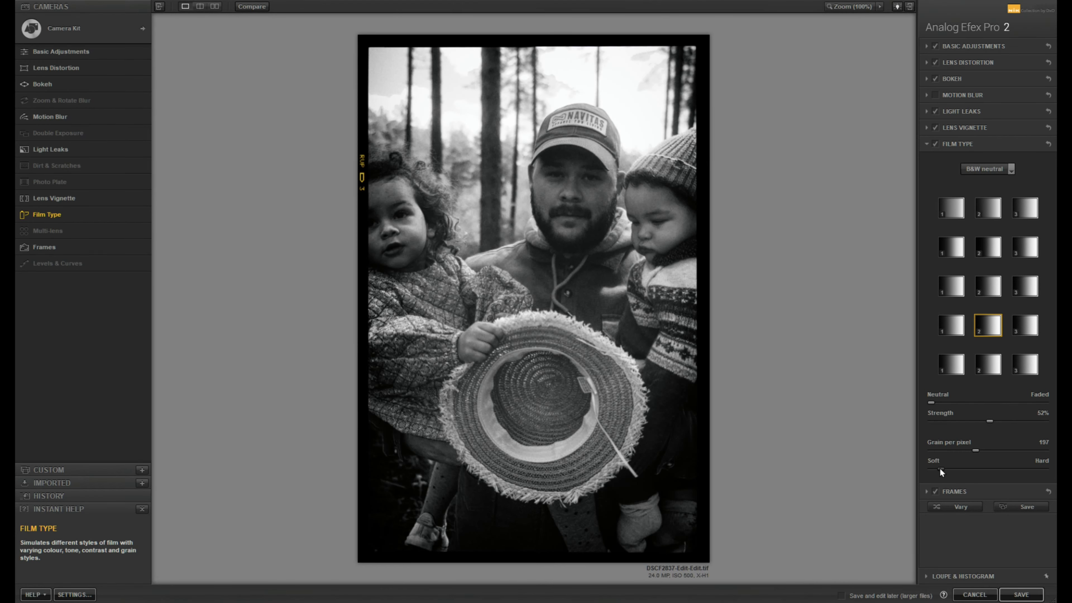
{"action": "left_click", "coordinate": [975, 470]}
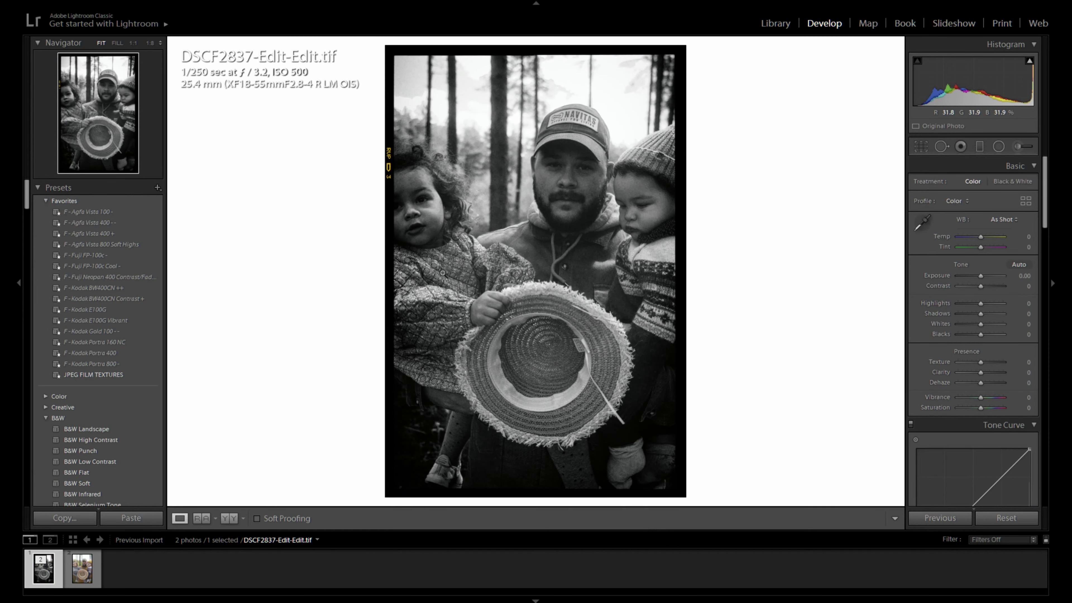
Step: Compare the saved black-and-white portrait with the original photo in Lightroom's filmstrip
{"action": "left_click", "coordinate": [97, 565]}
{"action": "left_click", "coordinate": [46, 579]}
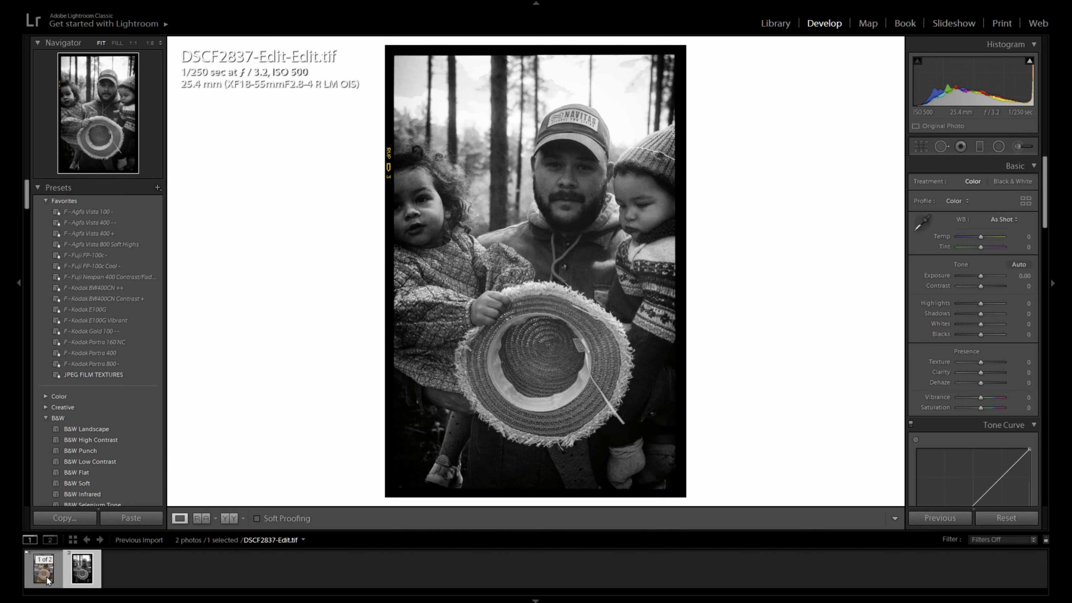